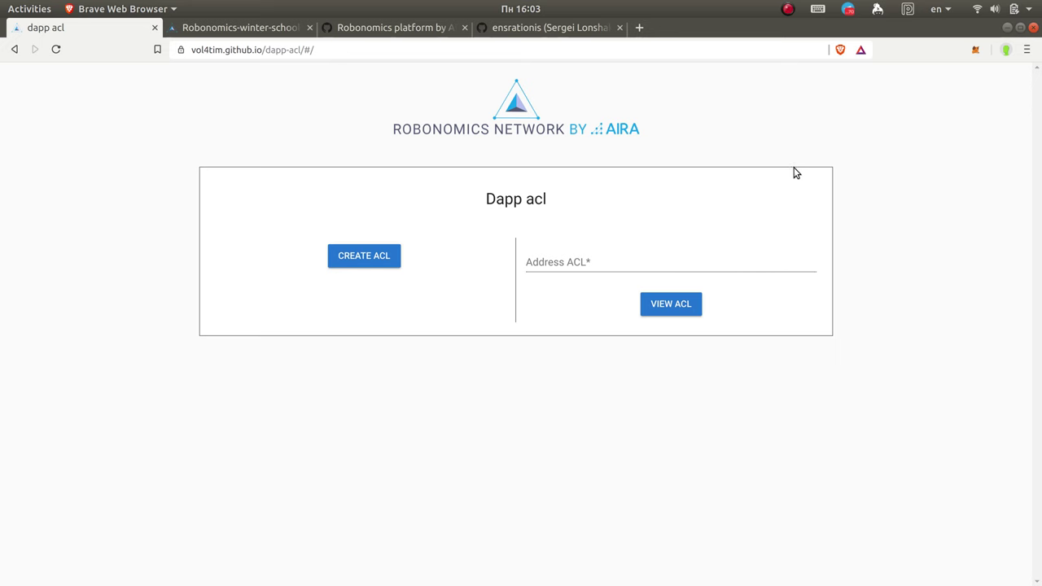
# Step: Switch MetaMask to Account 1 (99.9833 ETH) and close the wallet popup
pyautogui.click(975, 50)
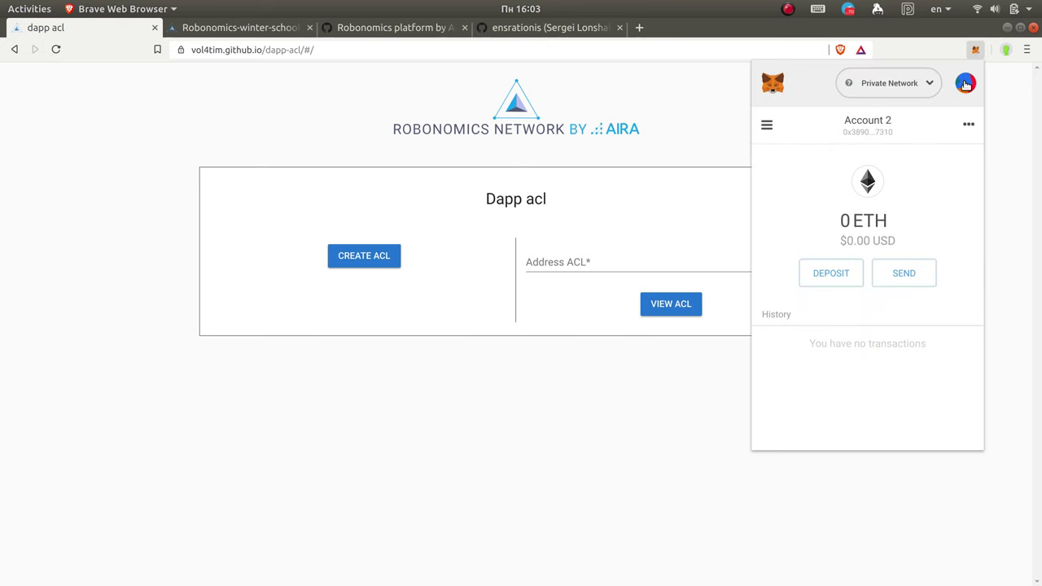
pyautogui.click(965, 85)
pyautogui.click(879, 153)
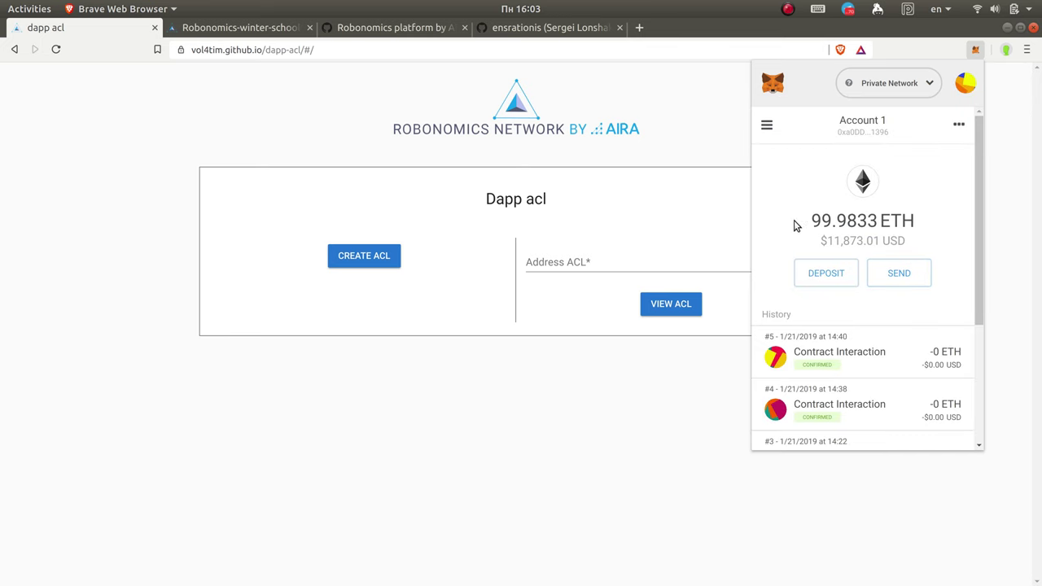
pyautogui.moveTo(810, 226)
pyautogui.mouseDown()
pyautogui.moveTo(893, 221)
pyautogui.moveTo(822, 221)
pyautogui.mouseUp()
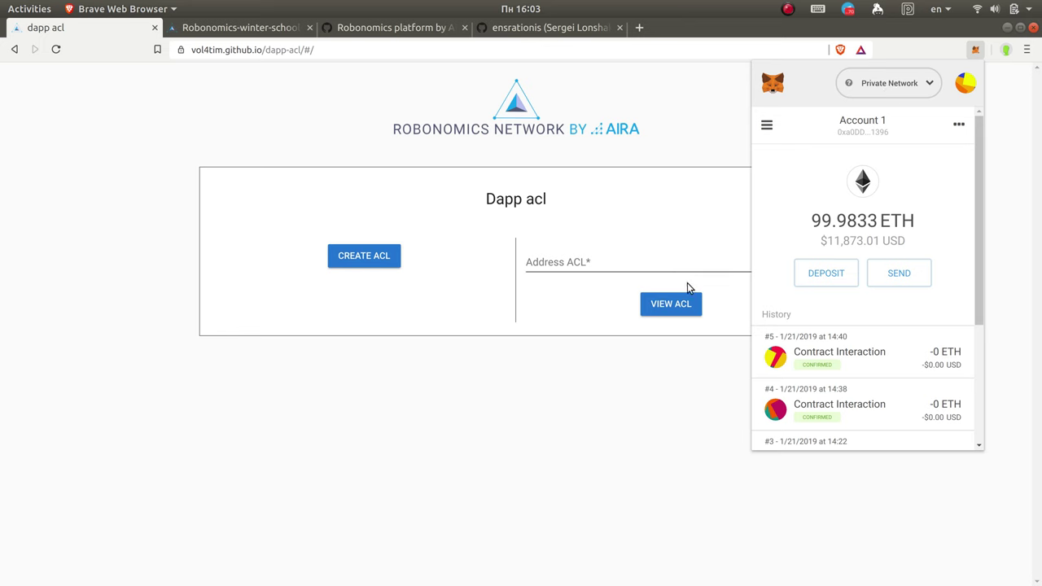
pyautogui.click(481, 428)
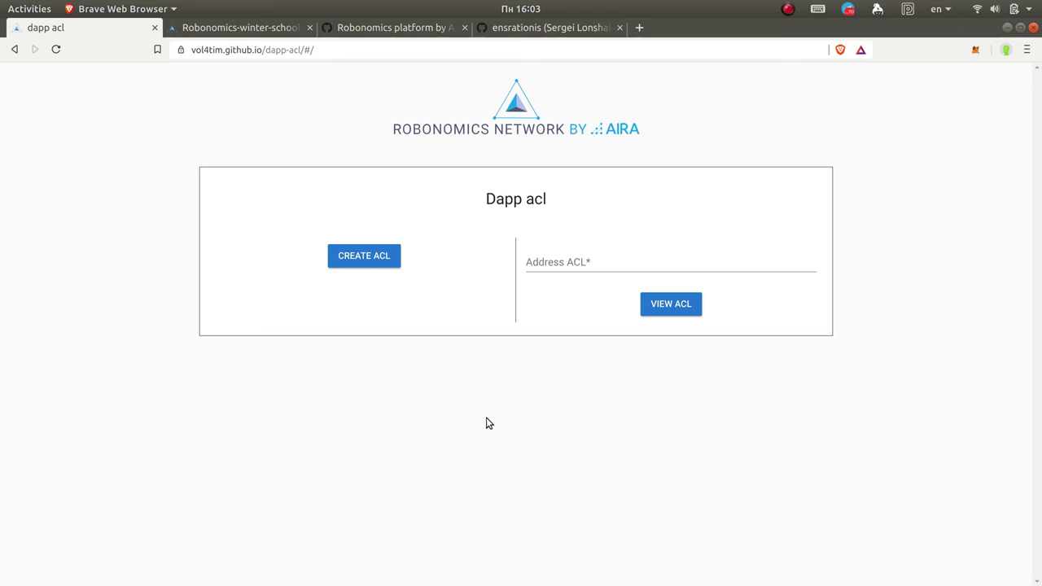
# Step: Create a new ACL and confirm its transaction with the gas price set to 20 GWEI
pyautogui.click(358, 257)
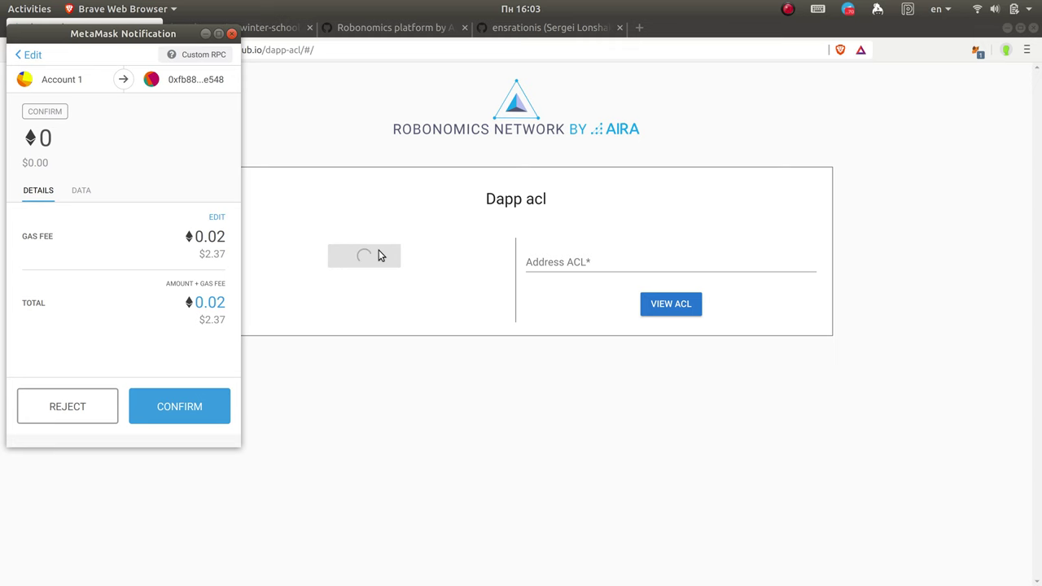
pyautogui.click(215, 220)
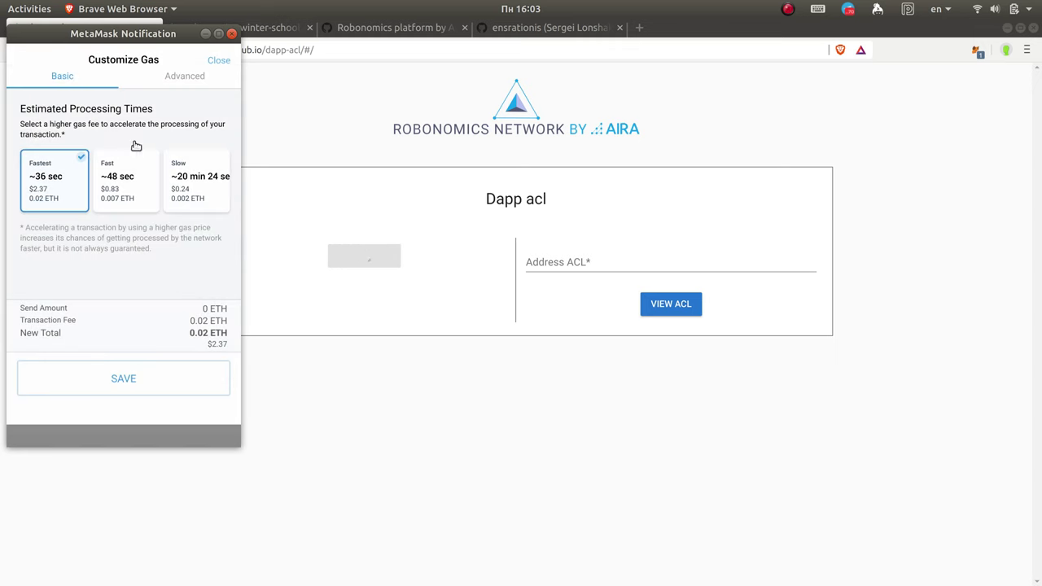
pyautogui.click(181, 77)
pyautogui.click(42, 158)
pyautogui.moveTo(44, 157); pyautogui.dragTo(23, 163)
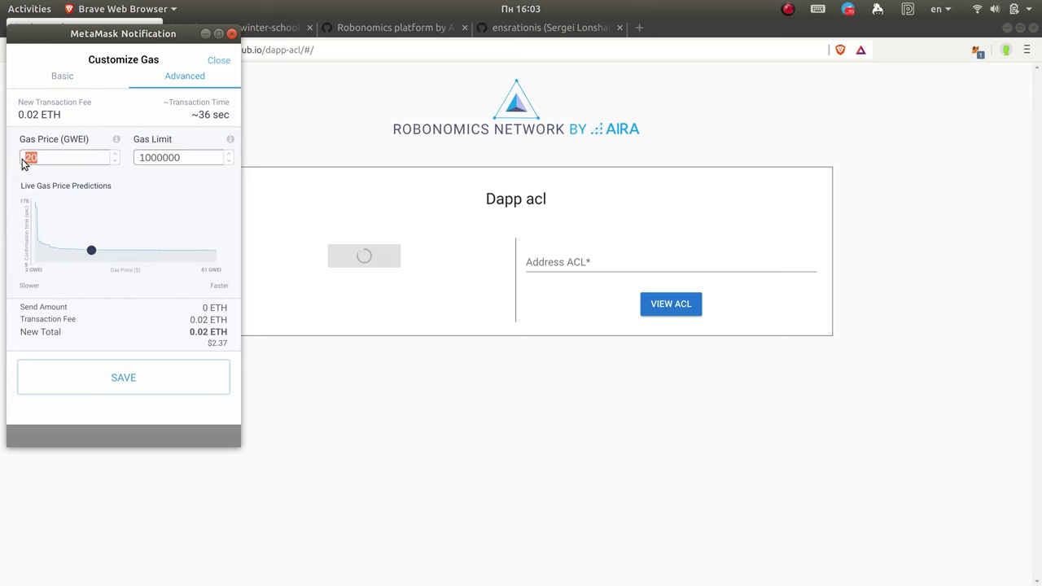
pyautogui.press('BackSpace')
pyautogui.write('20')
pyautogui.click(136, 370)
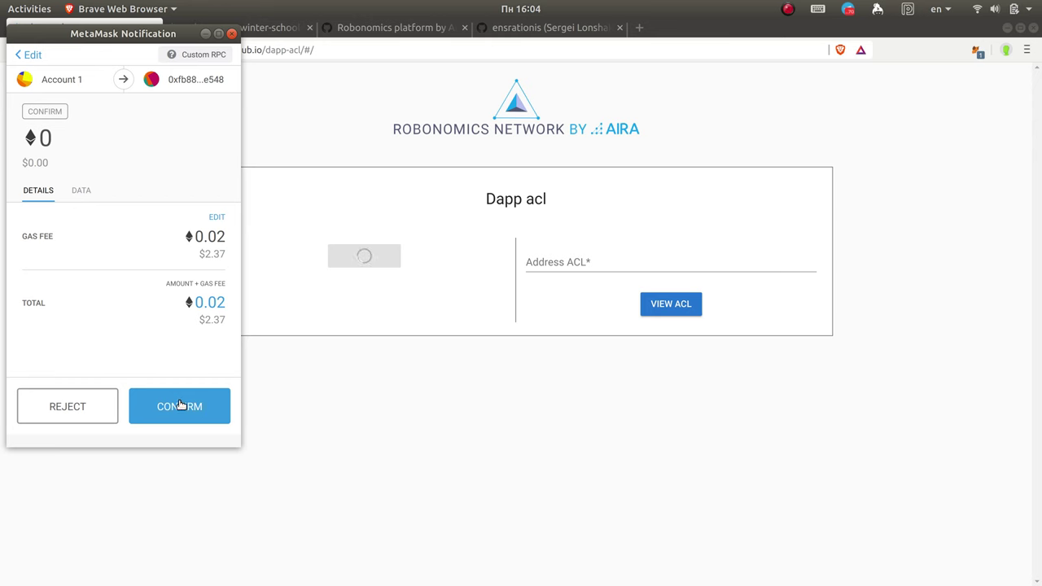
pyautogui.click(180, 399)
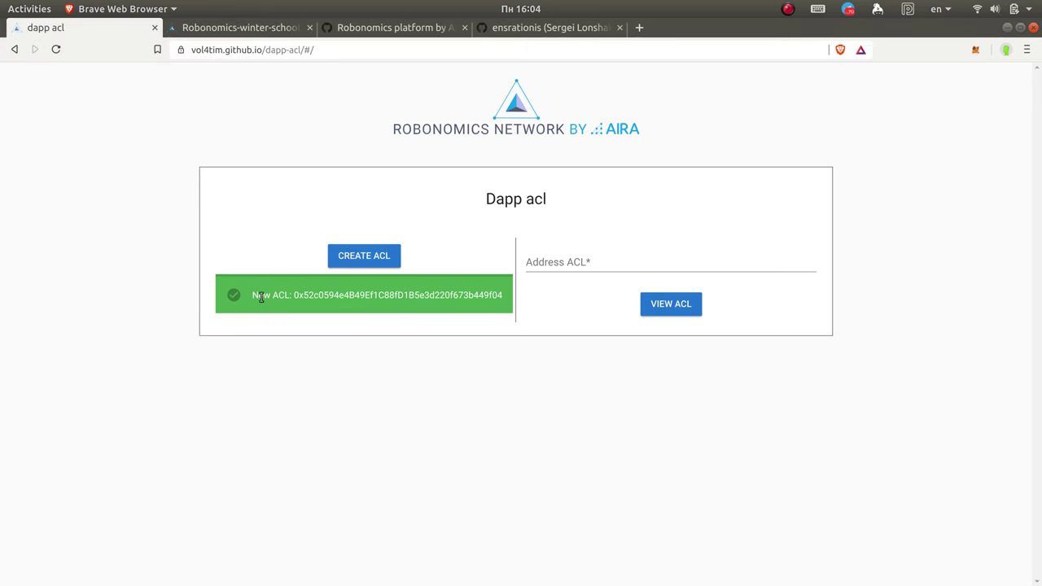
# Step: Select the address shown after 'New ACL:' and copy it to the clipboard
pyautogui.moveTo(254, 295); pyautogui.dragTo(459, 294)
pyautogui.click(411, 299)
pyautogui.doubleClick(403, 298)
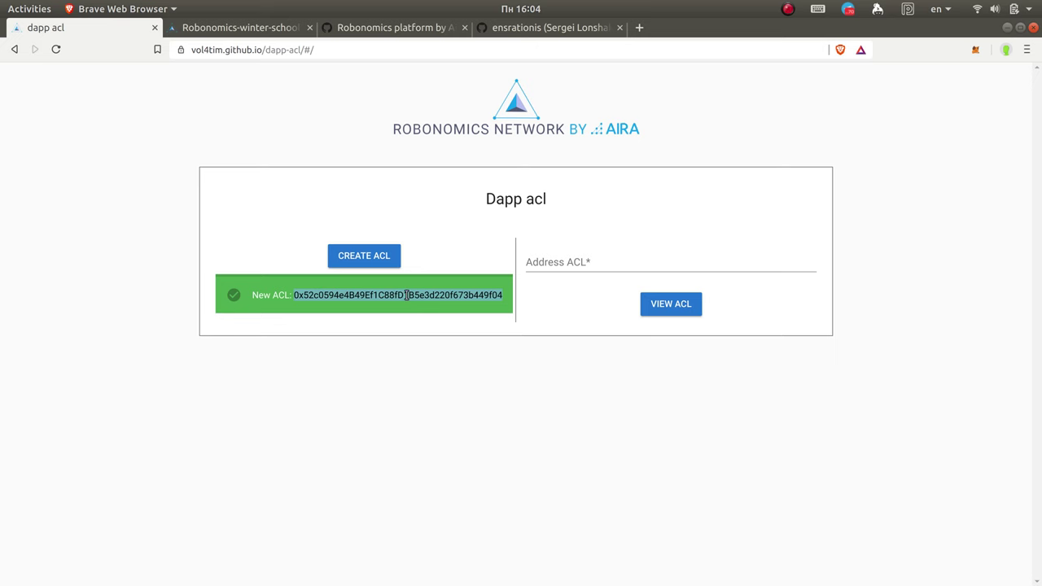
pyautogui.rightClick(407, 293)
pyautogui.click(470, 295)
pyautogui.moveTo(2, 454)
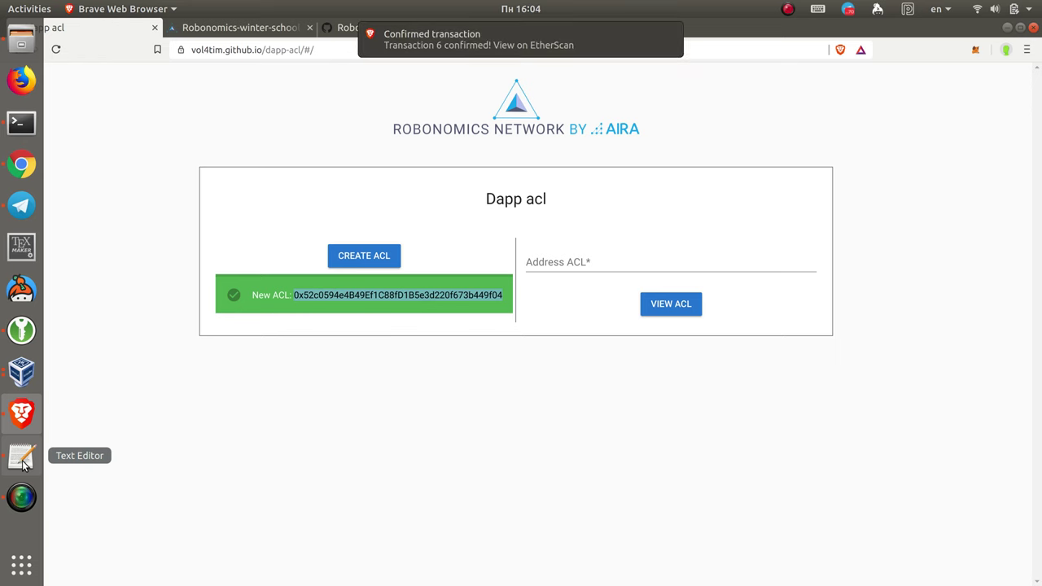
# Step: Paste the ACL address into a new Text Editor note and label it 'ACL'
pyautogui.click(22, 458)
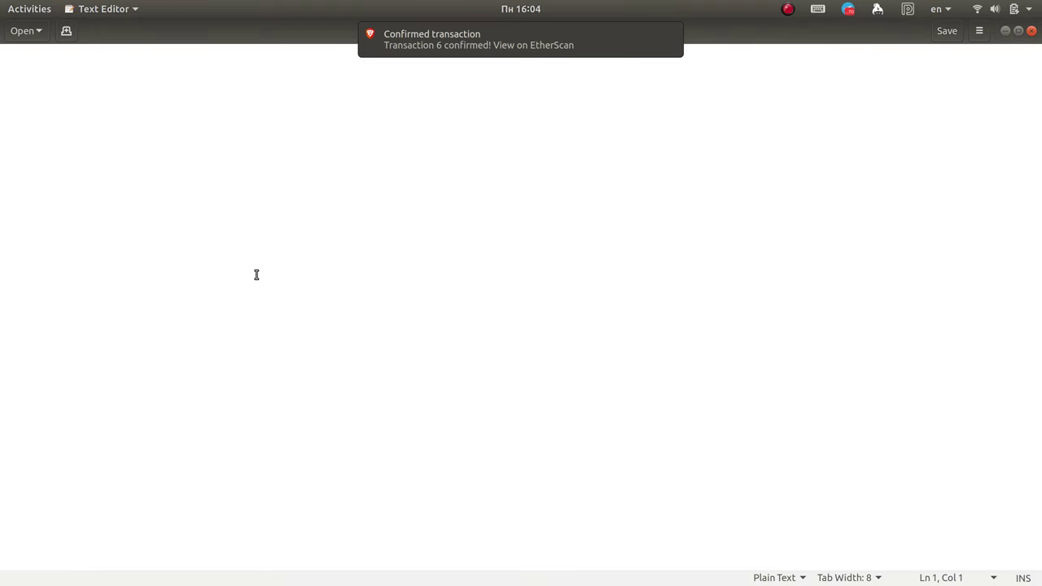
pyautogui.hotkey('ctrl', 'v')
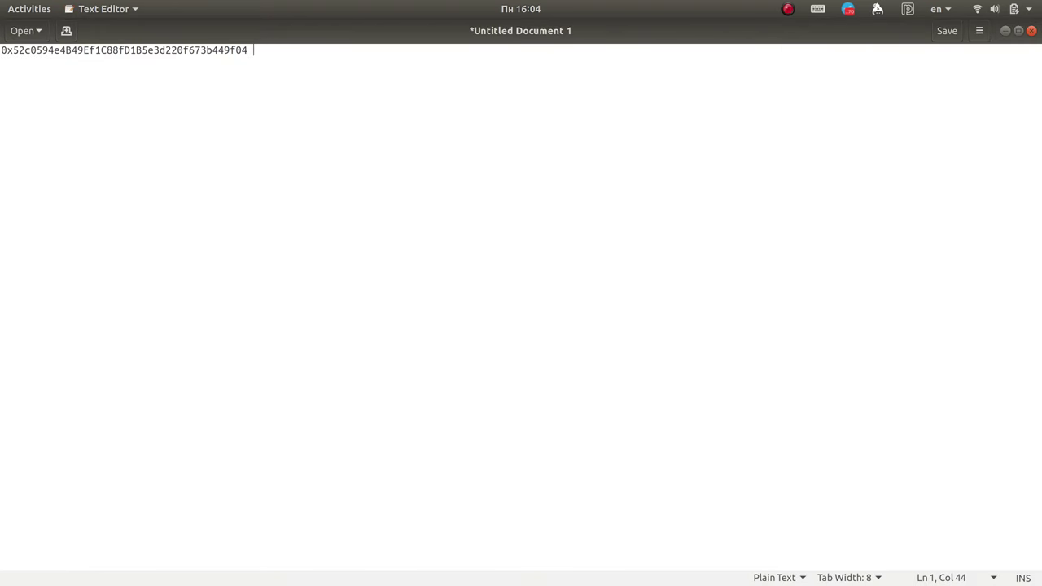
pyautogui.press('super+space')
pyautogui.write('фсы')
pyautogui.press('BackSpace')
pyautogui.press('BackSpace')
pyautogui.press('BackSpace')
pyautogui.press('super+space')
pyautogui.write('ACL')
pyautogui.doubleClick(100, 50)
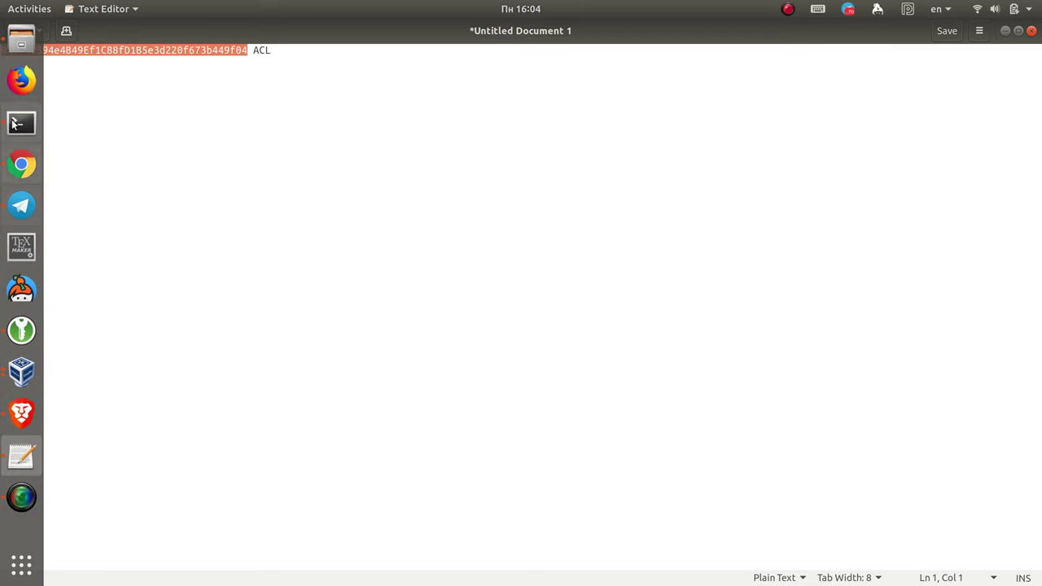
pyautogui.click(20, 416)
# Step: Paste the ACL address into Address ACL and view the ACL's check, add and remove fields
pyautogui.click(572, 277)
pyautogui.hotkey('ctrl', 'v')
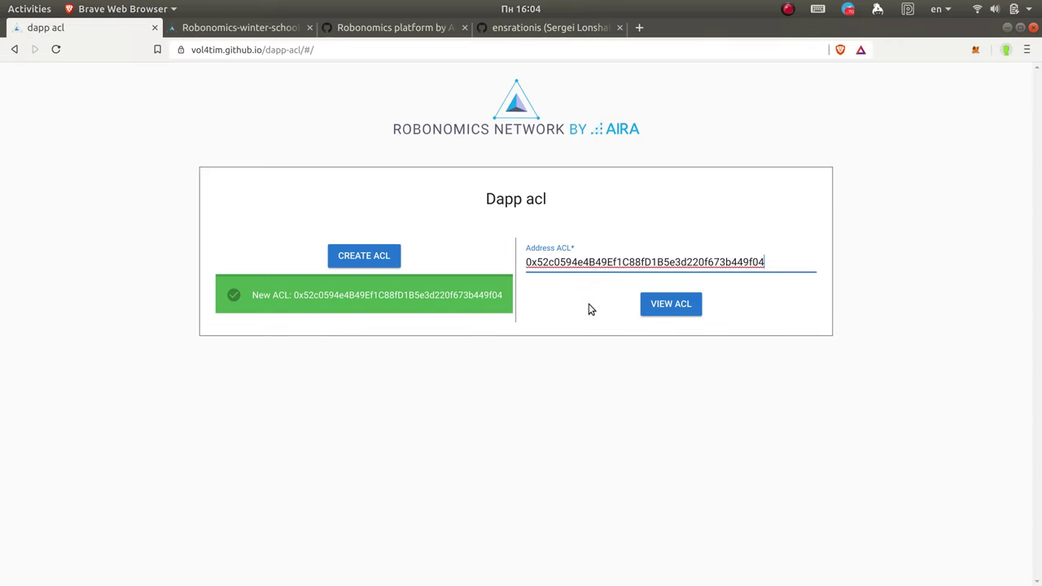
pyautogui.click(672, 306)
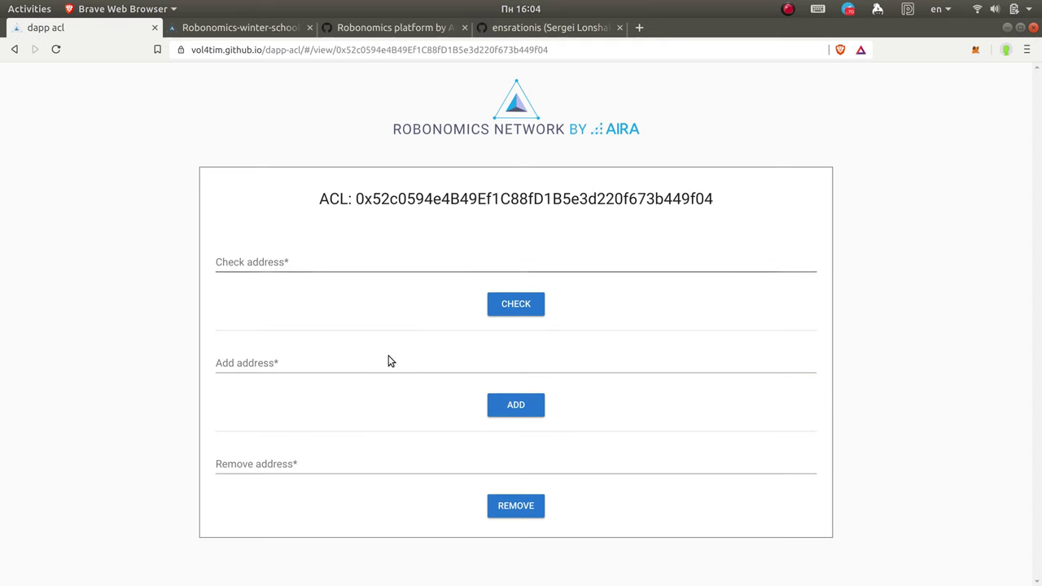
pyautogui.click(262, 262)
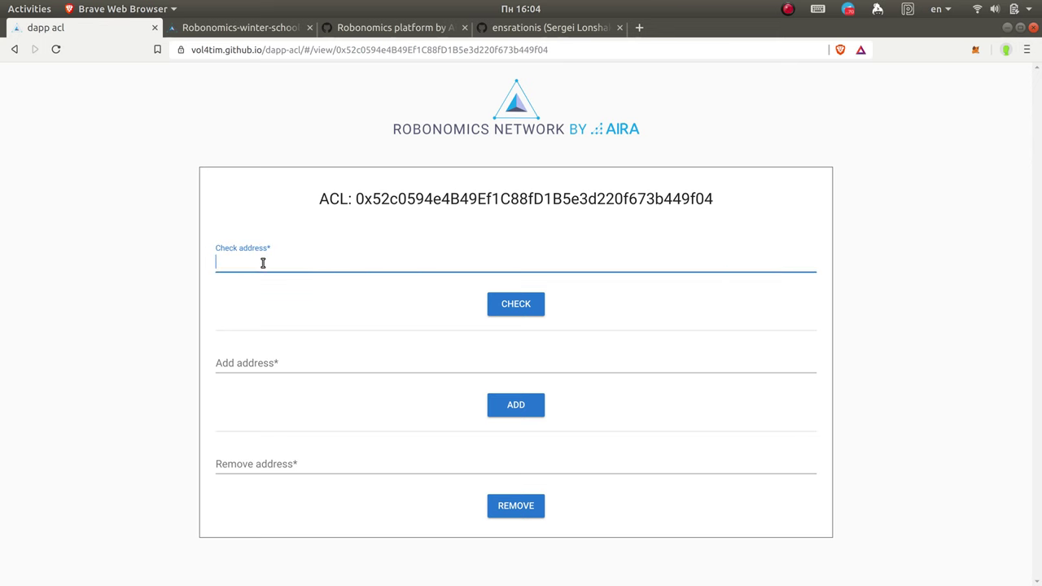
pyautogui.click(259, 363)
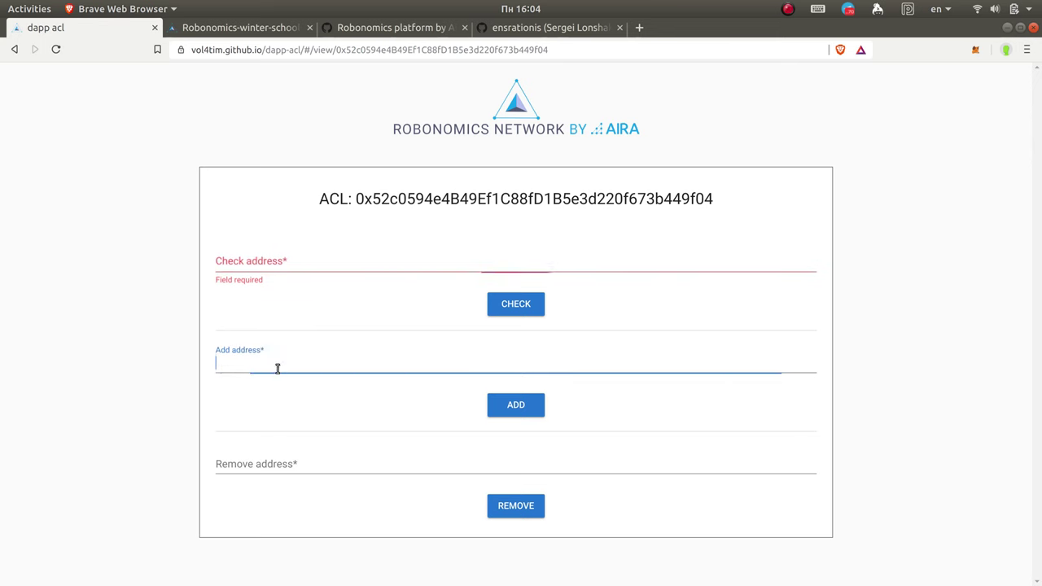
pyautogui.click(283, 460)
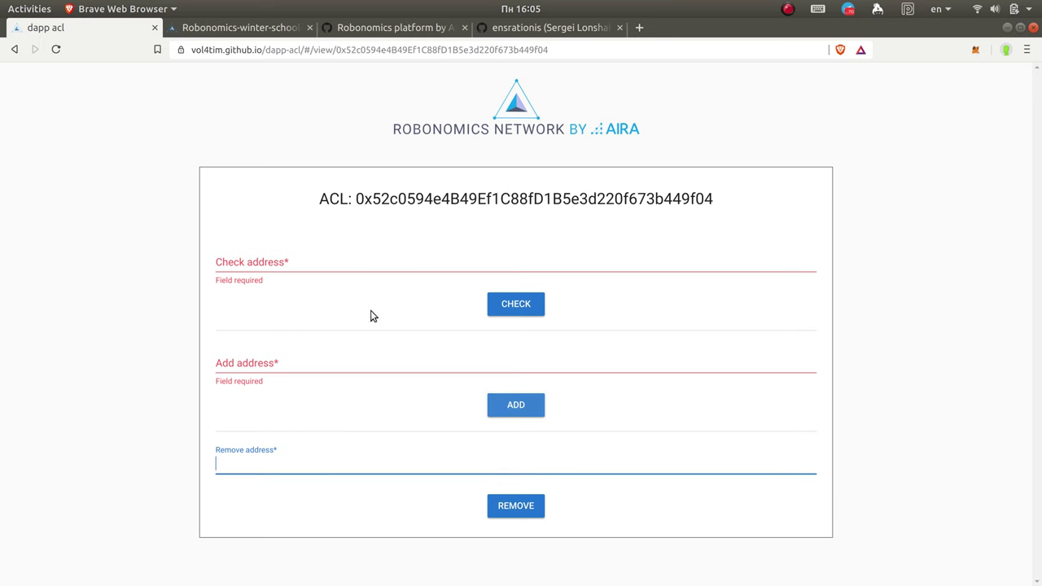
pyautogui.click(971, 55)
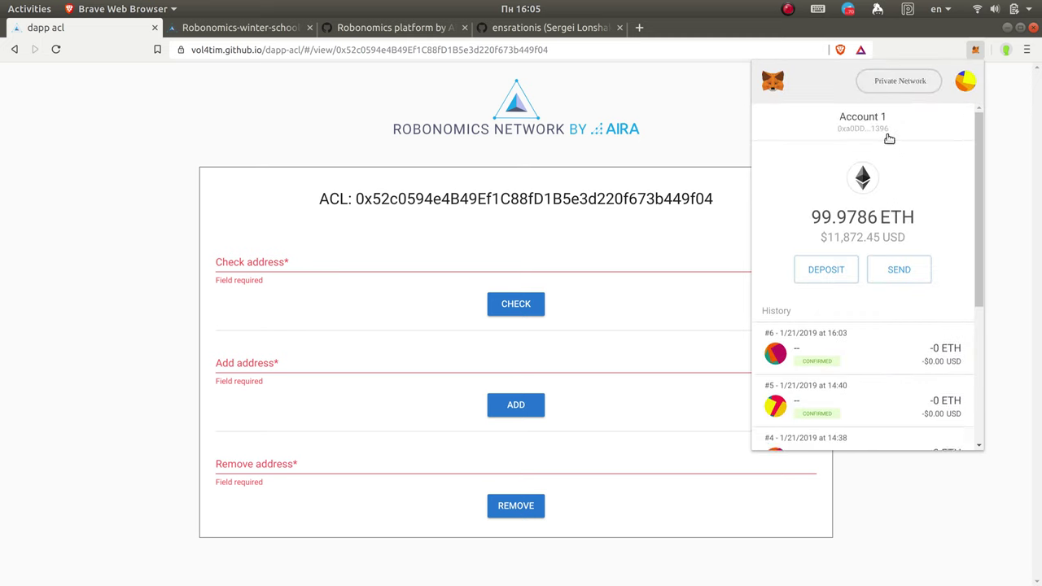
# Step: Paste the account address into Check address and check whether it is on the ACL
pyautogui.click(380, 262)
pyautogui.hotkey('ctrl', 'v')
pyautogui.click(503, 303)
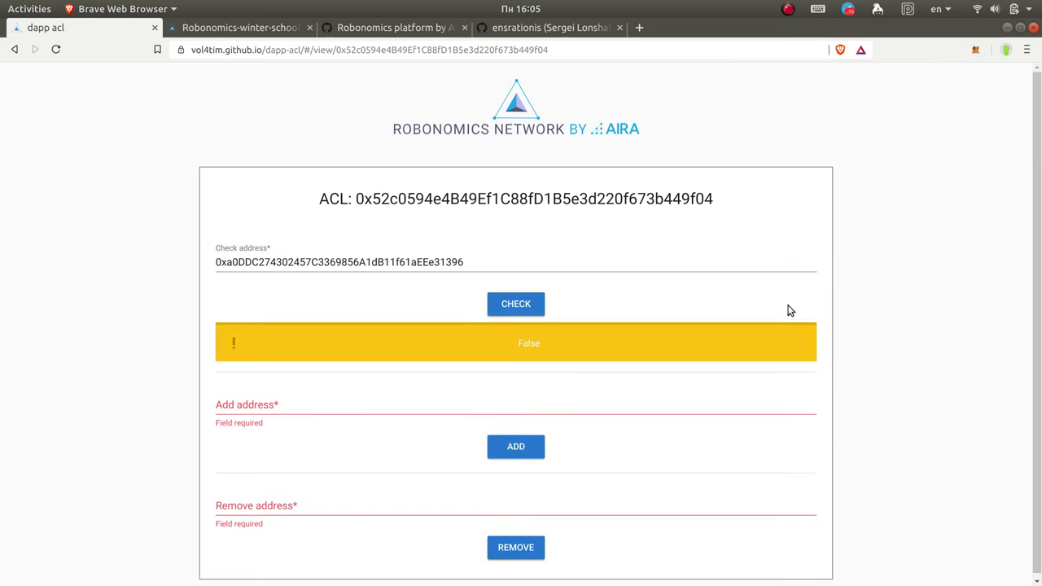
# Step: Add the account address to the ACL and confirm the transaction in MetaMask
pyautogui.click(293, 409)
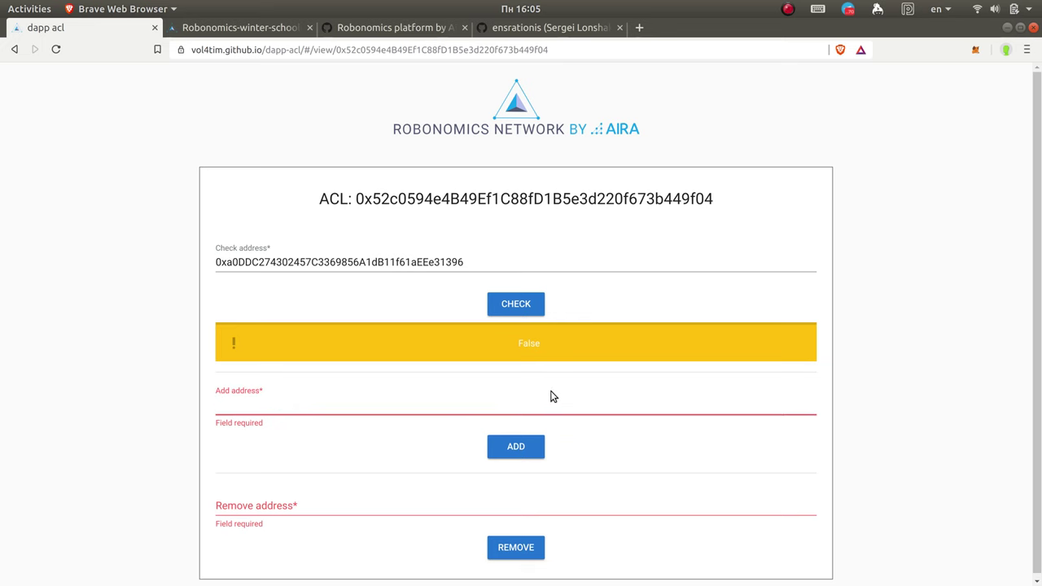
pyautogui.write('0xa0DDC274302457C3369856A1dB11f61aEEe31396')
pyautogui.click(507, 446)
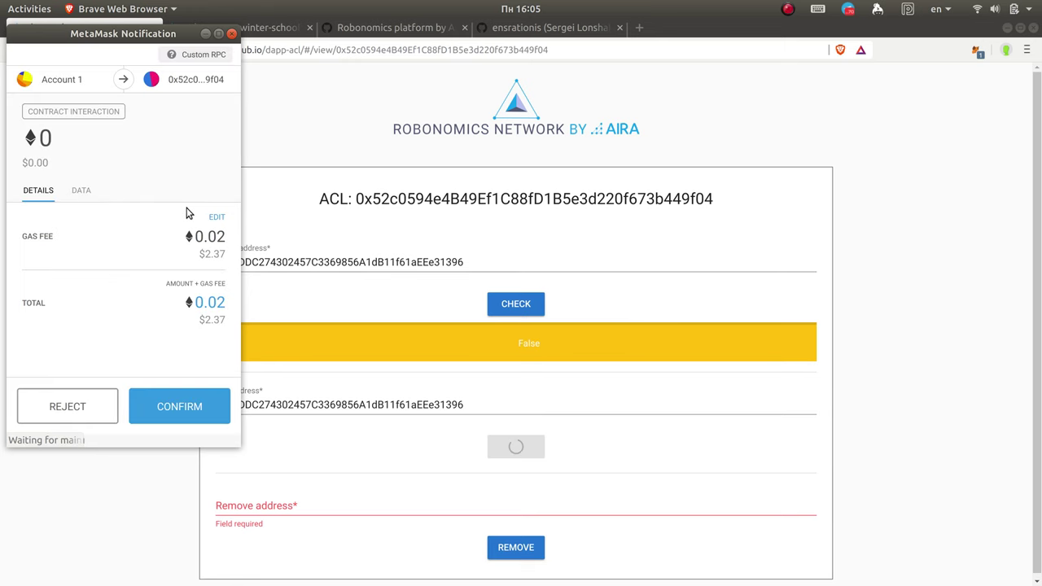
pyautogui.click(215, 216)
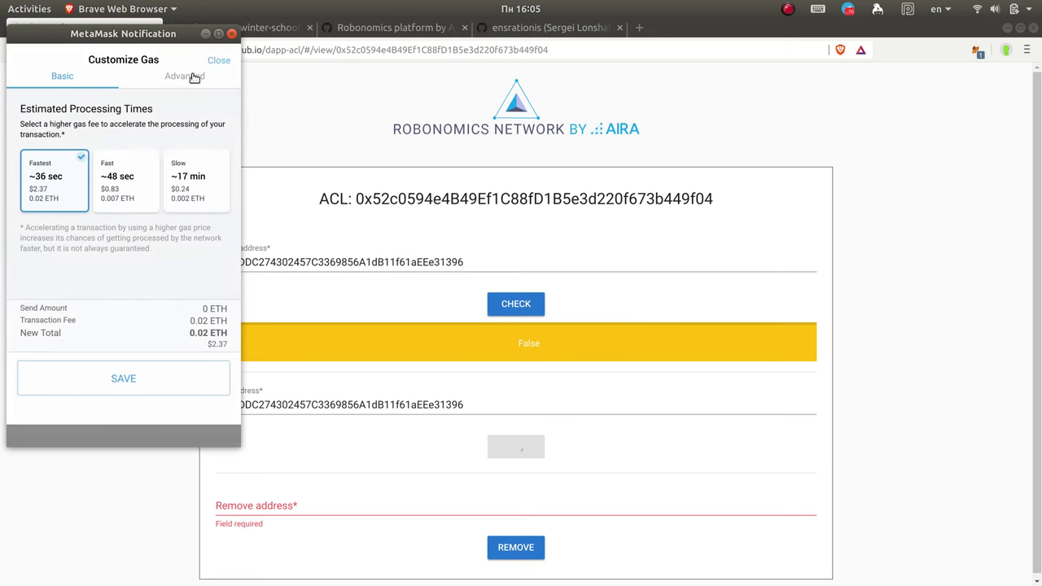
pyautogui.click(194, 77)
pyautogui.click(123, 378)
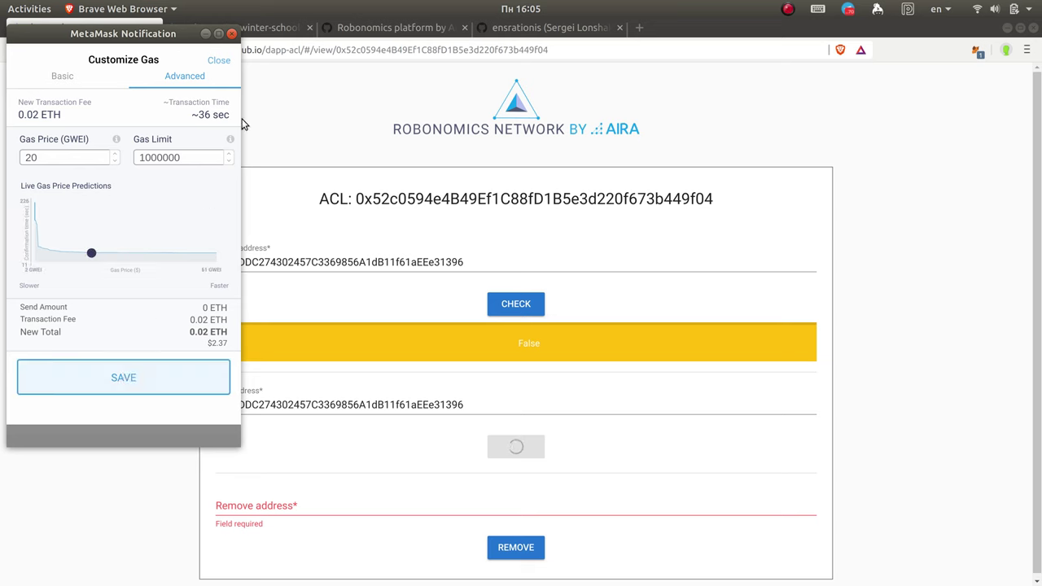
pyautogui.click(176, 407)
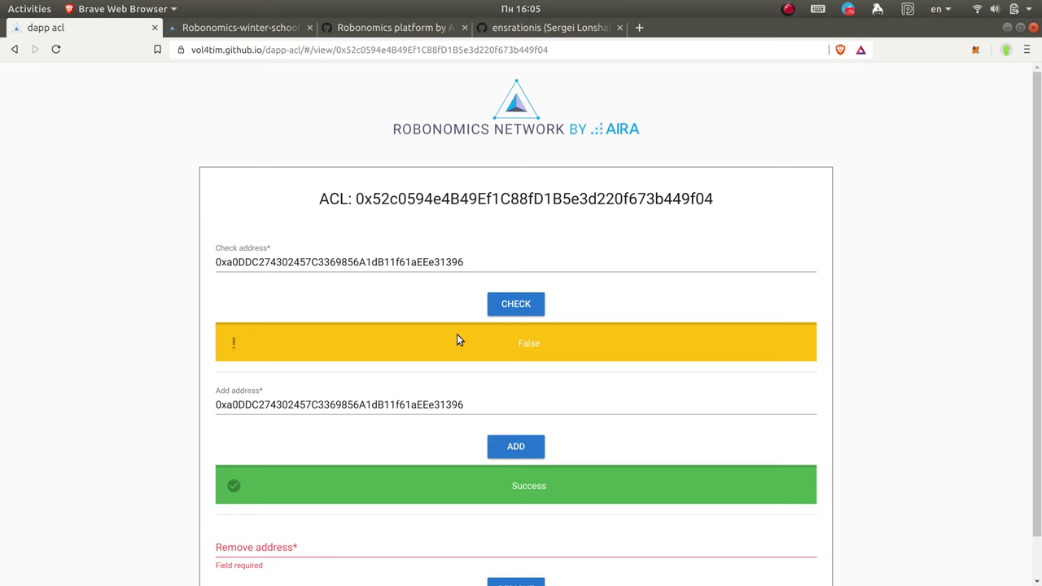
# Step: Re-check the address against the access list until it returns True
pyautogui.click(510, 305)
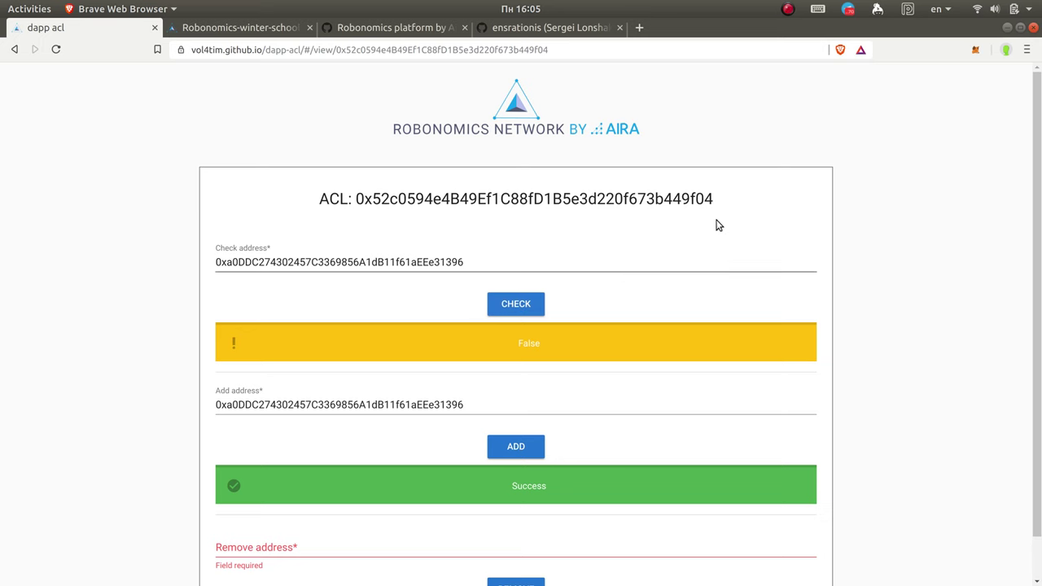
pyautogui.click(506, 303)
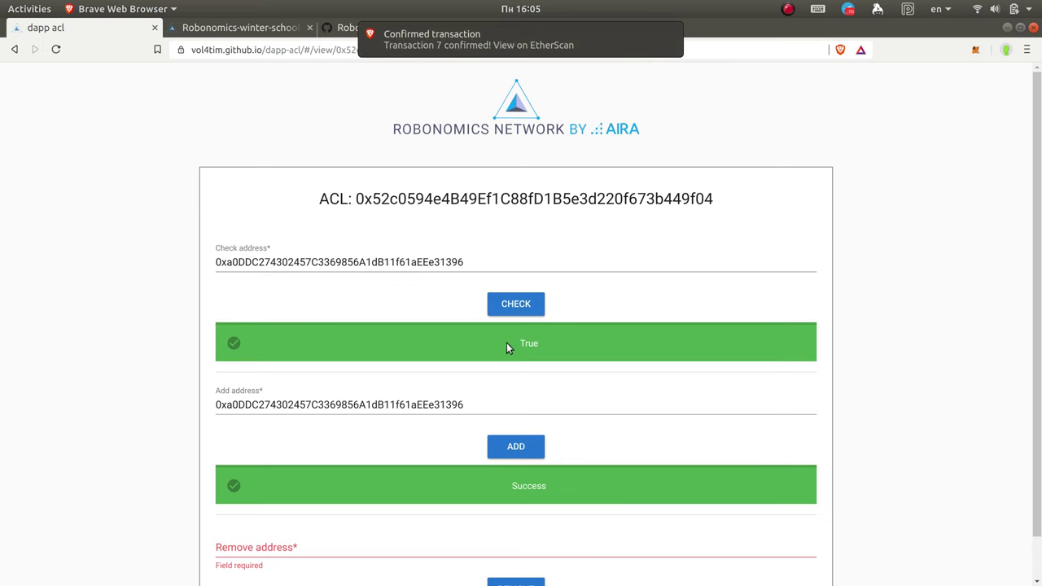
pyautogui.scroll(-1, 606, 339)
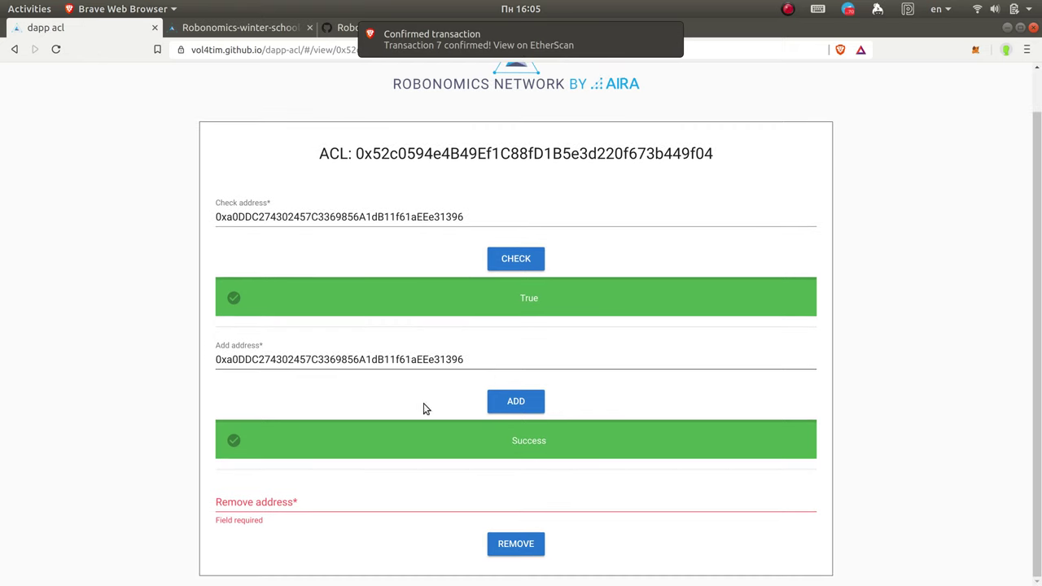
pyautogui.click(241, 506)
pyautogui.click(134, 454)
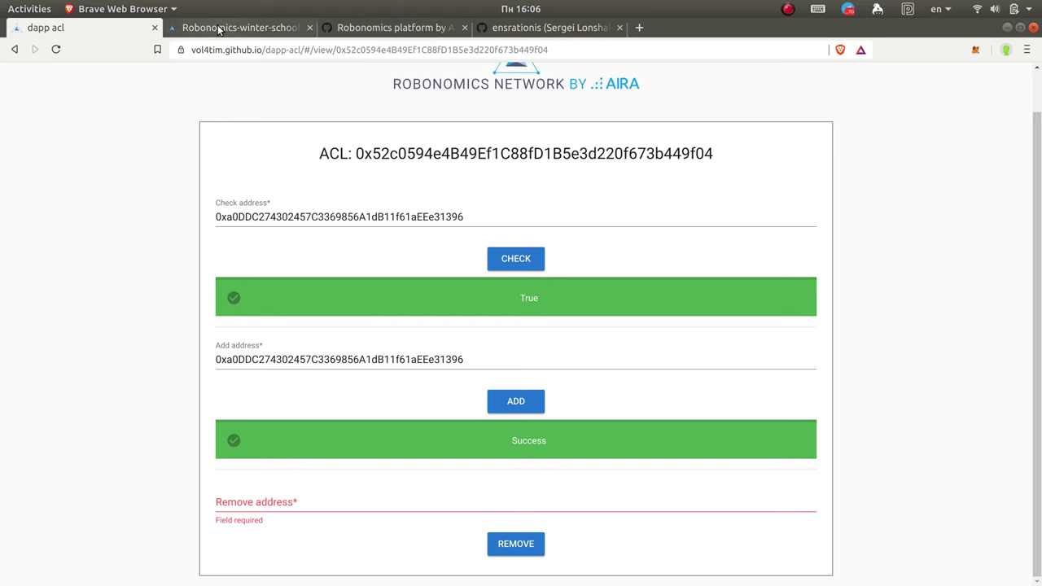
# Step: Switch to the winter school dApp tab and reload its MODEL page
pyautogui.click(243, 30)
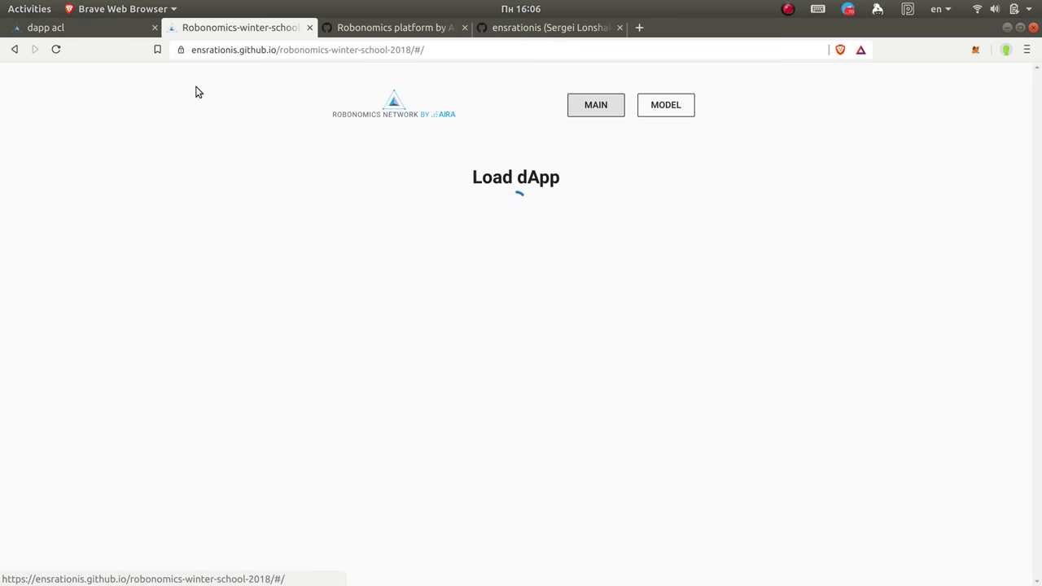
pyautogui.moveTo(281, 50); pyautogui.dragTo(474, 53)
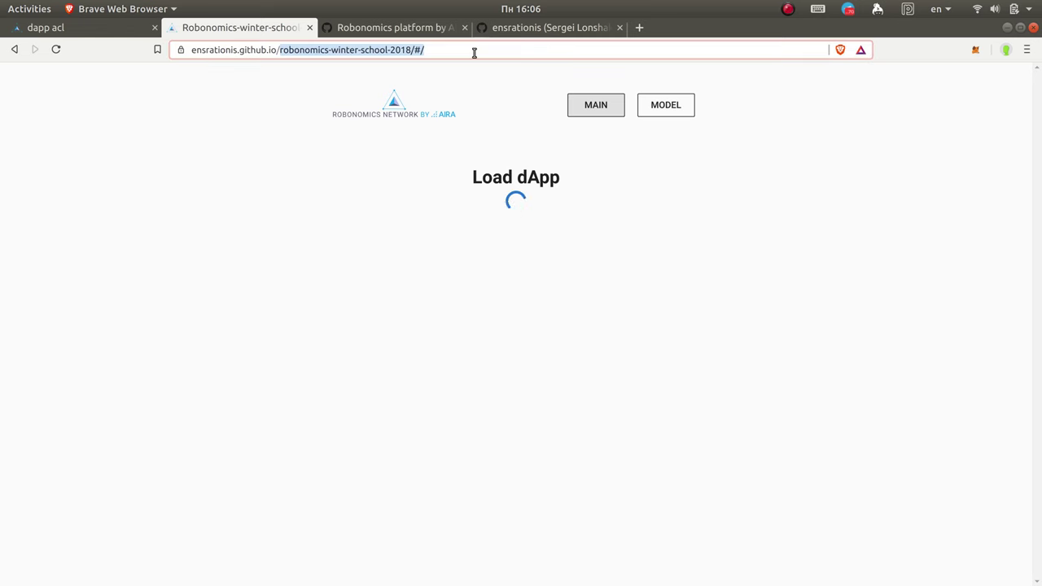
pyautogui.click(473, 52)
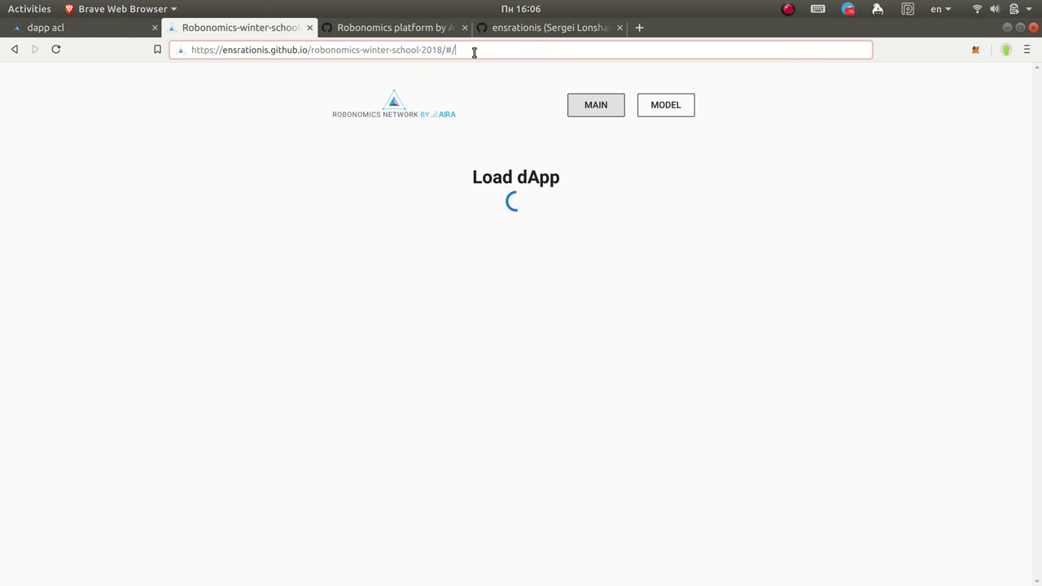
pyautogui.click(669, 109)
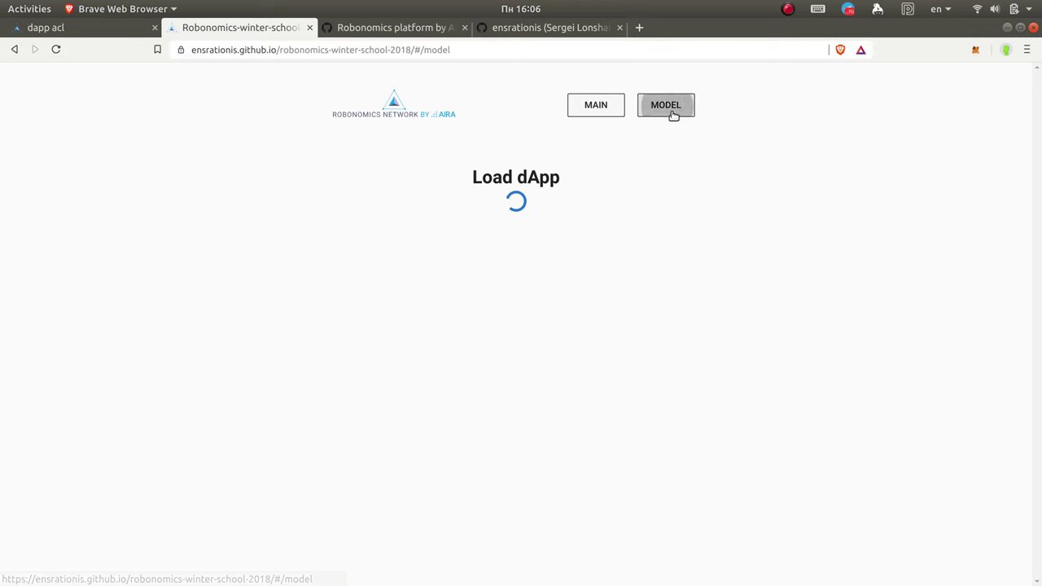
pyautogui.click(55, 49)
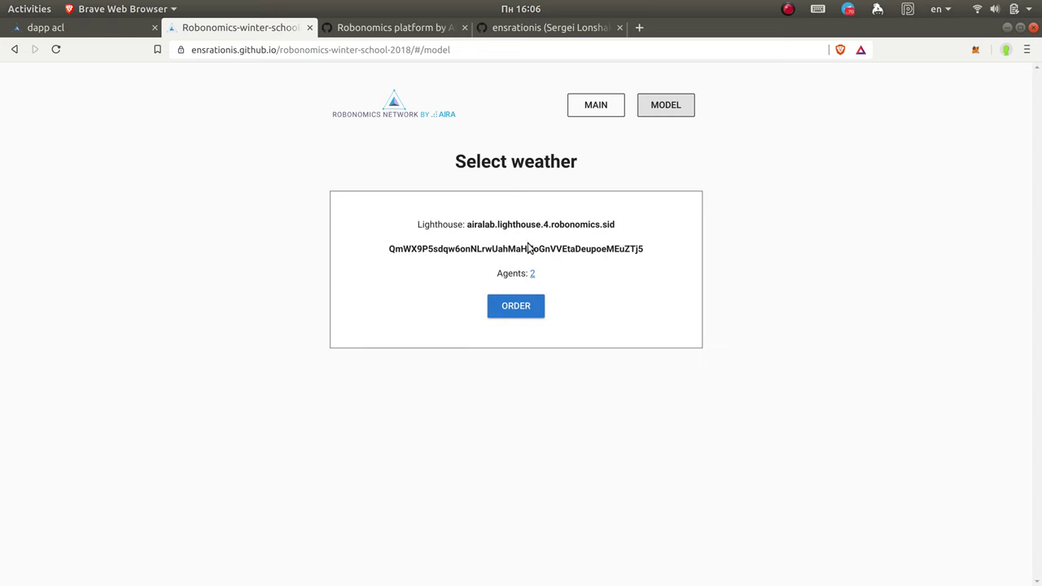
# Step: Highlight the lighthouse airalab.lighthouse.4.robonomics.sid, the model hash and the Agents: 2 line
pyautogui.moveTo(420, 226); pyautogui.dragTo(625, 228)
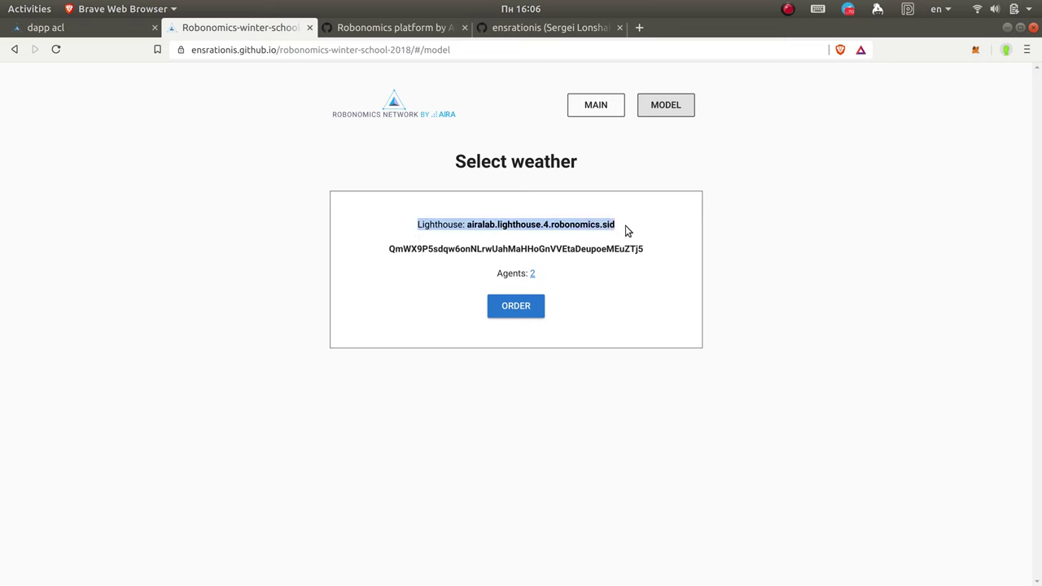
pyautogui.click(392, 250)
pyautogui.moveTo(393, 250); pyautogui.dragTo(648, 251)
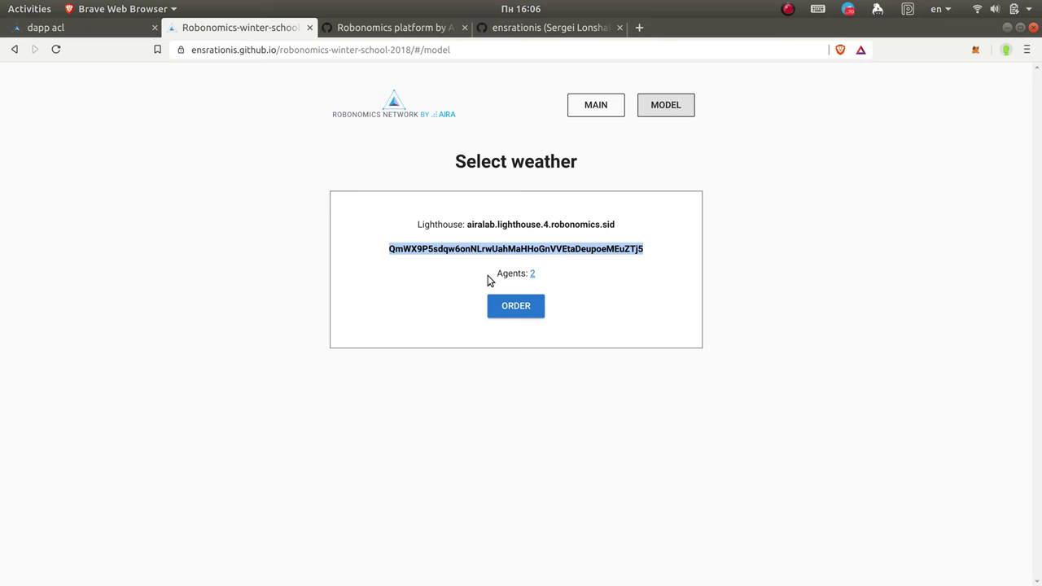
pyautogui.moveTo(490, 277); pyautogui.dragTo(544, 275)
pyautogui.click(574, 285)
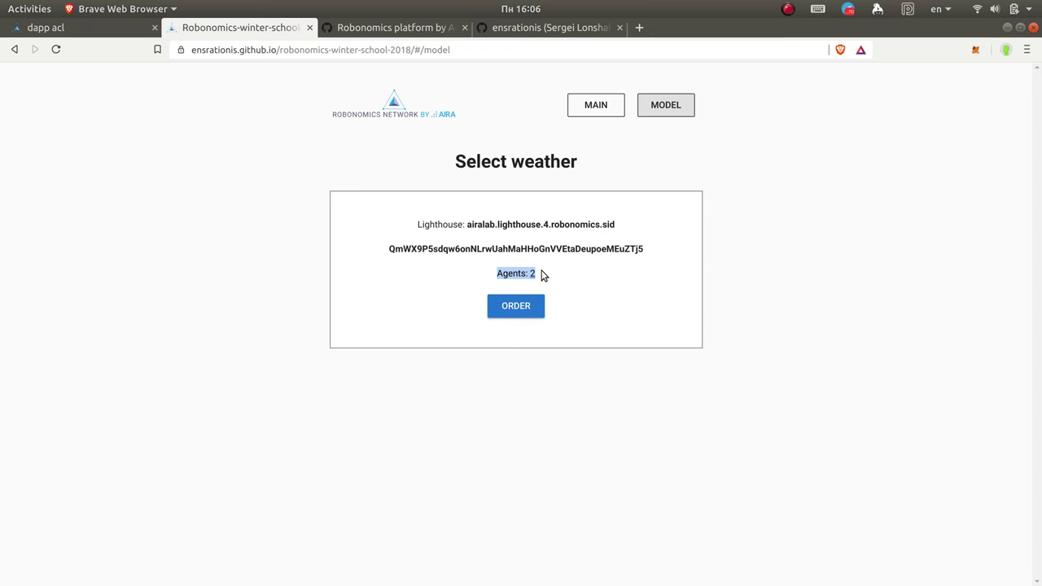
pyautogui.click(558, 273)
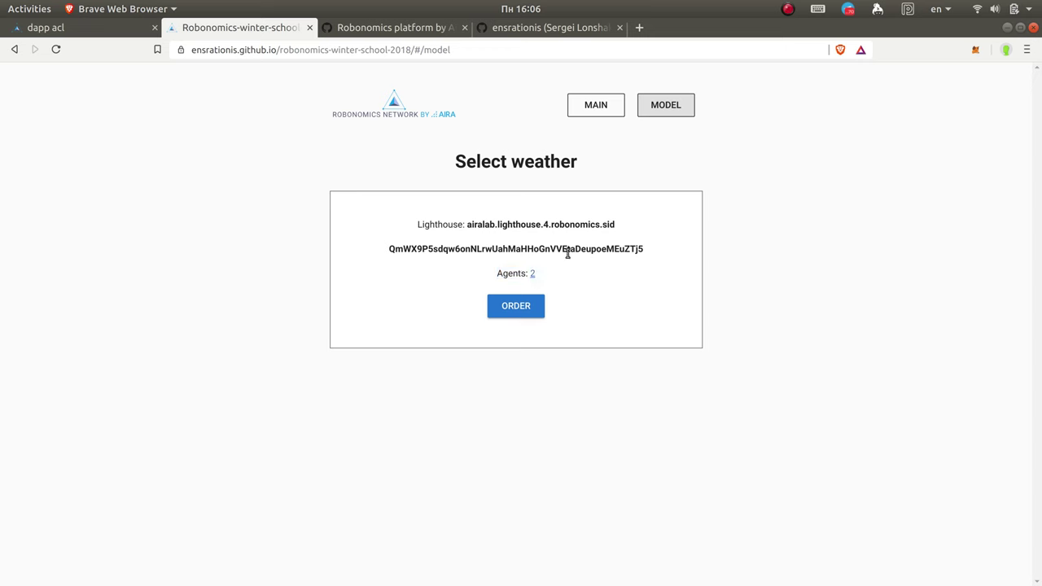
pyautogui.moveTo(2, 187)
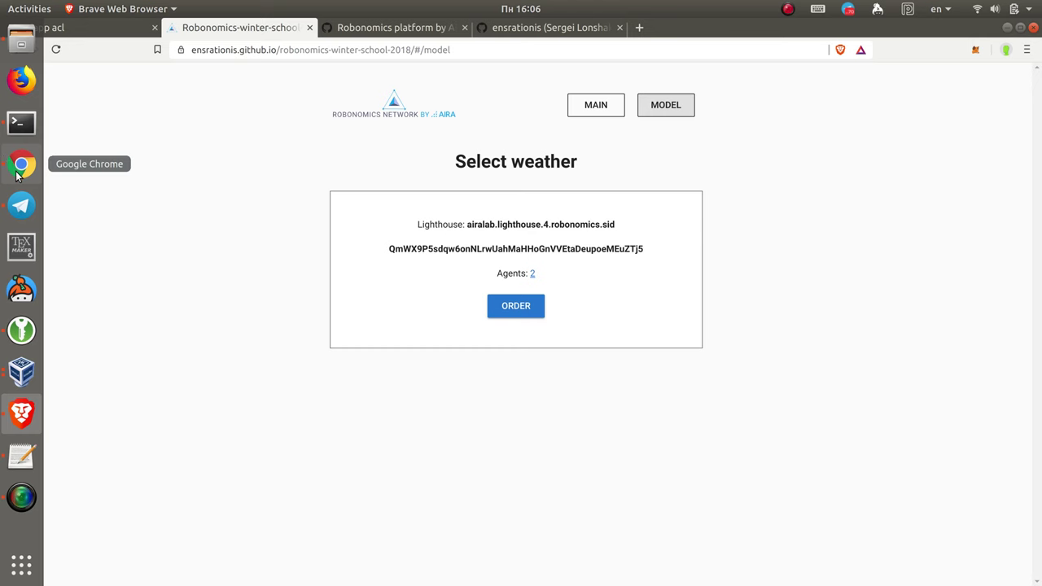
# Step: Review the robonomics-winter-school-2018 fork in Chrome, cancelling a started description edit
pyautogui.click(19, 171)
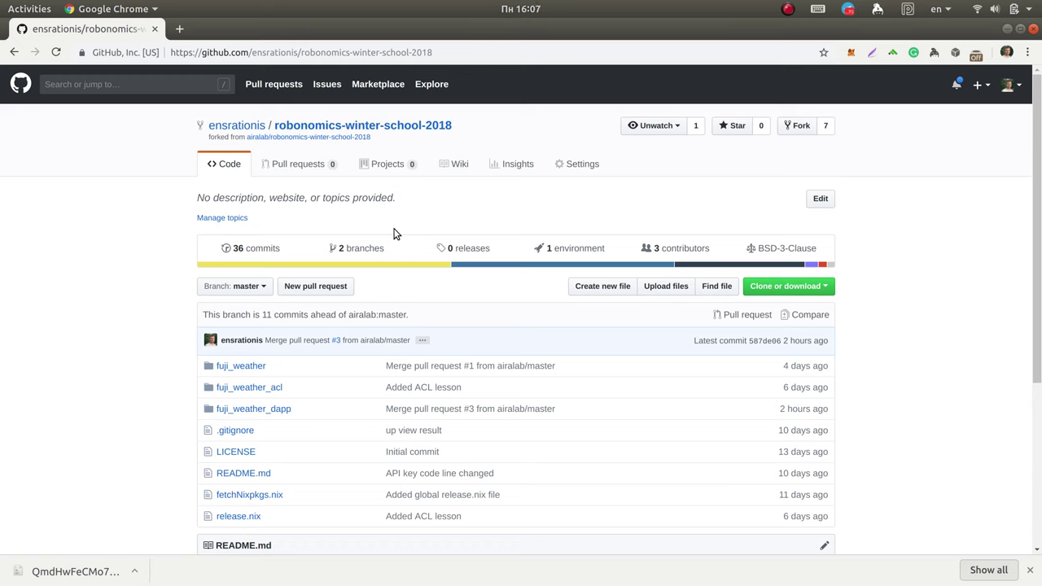
pyautogui.moveTo(373, 138); pyautogui.dragTo(268, 138)
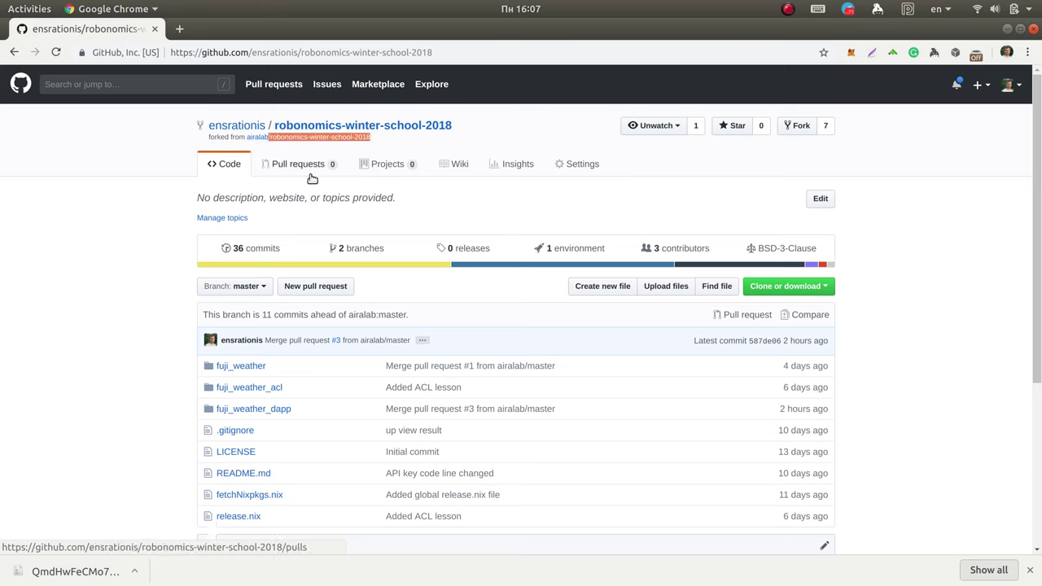
pyautogui.click(553, 225)
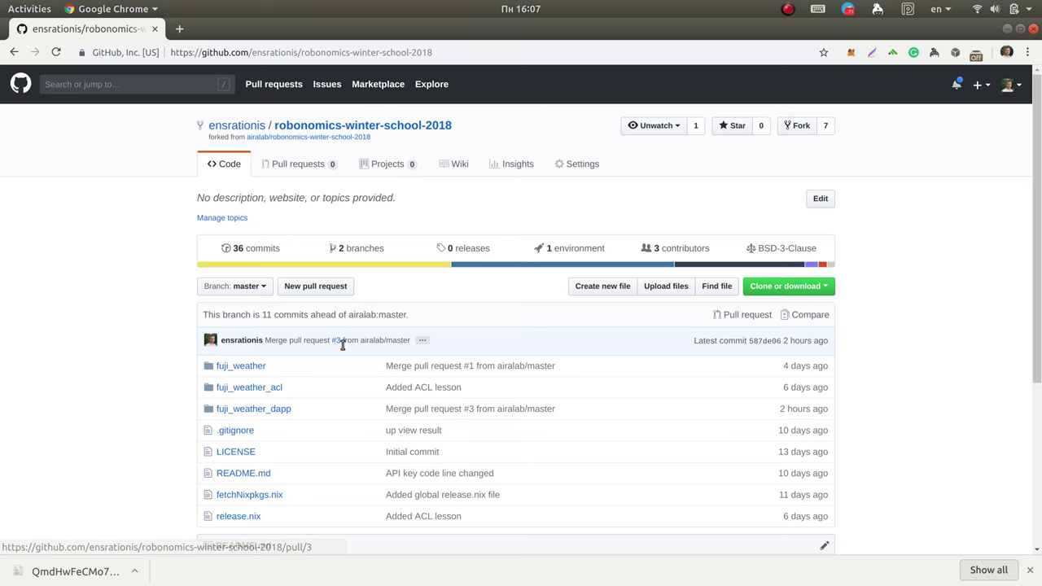
pyautogui.moveTo(339, 345)
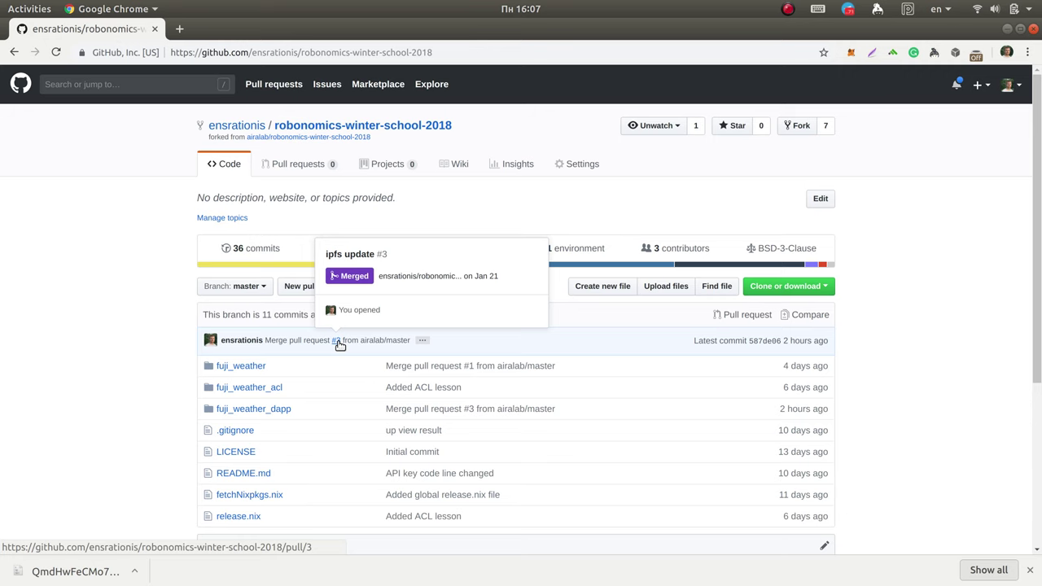
pyautogui.click(496, 197)
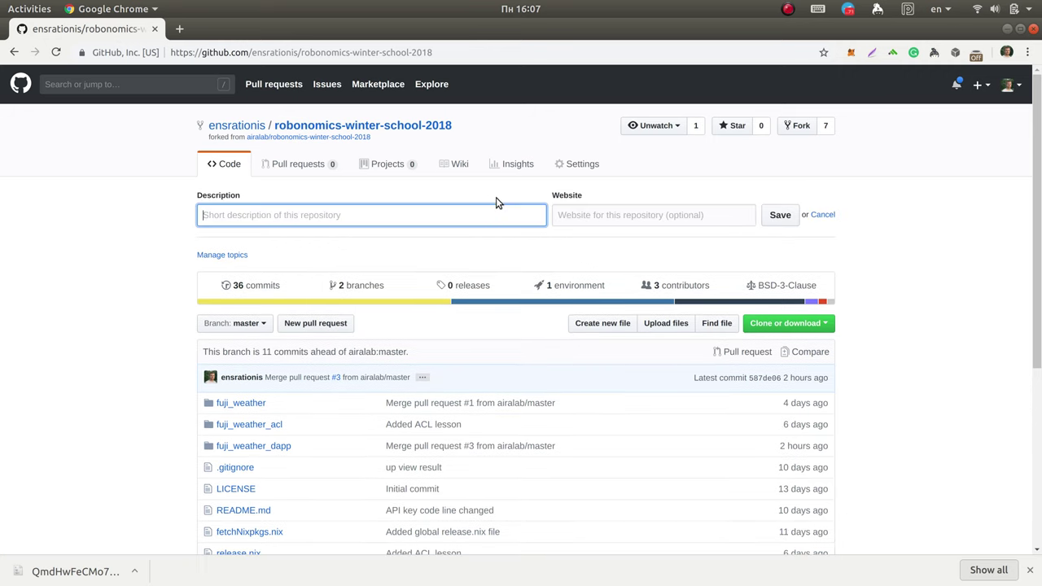
pyautogui.click(829, 216)
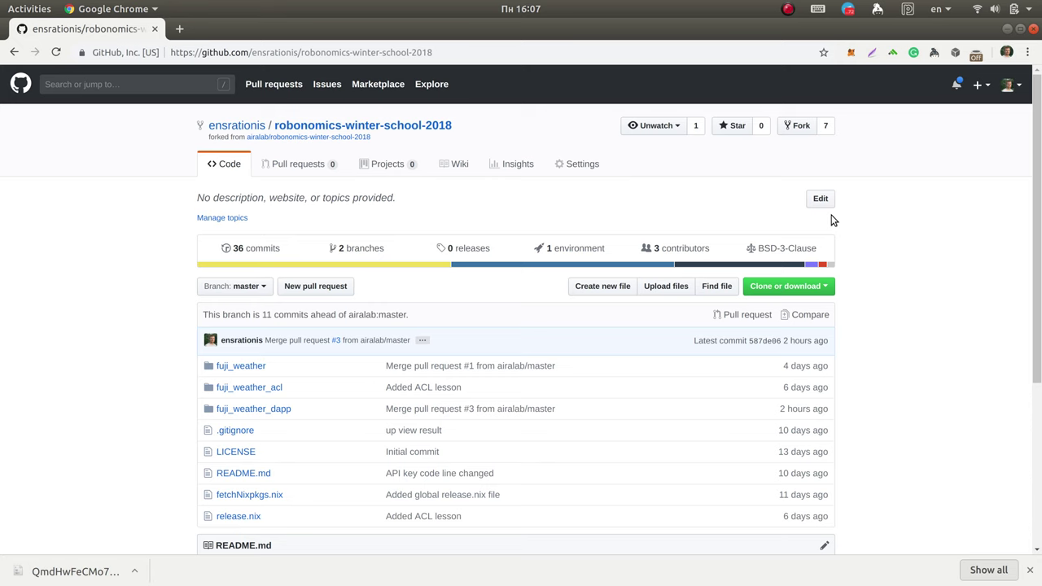
# Step: Switch the fork to gh-pages and compare it with airalab's gh-pages (3 commits, 1 file)
pyautogui.click(229, 288)
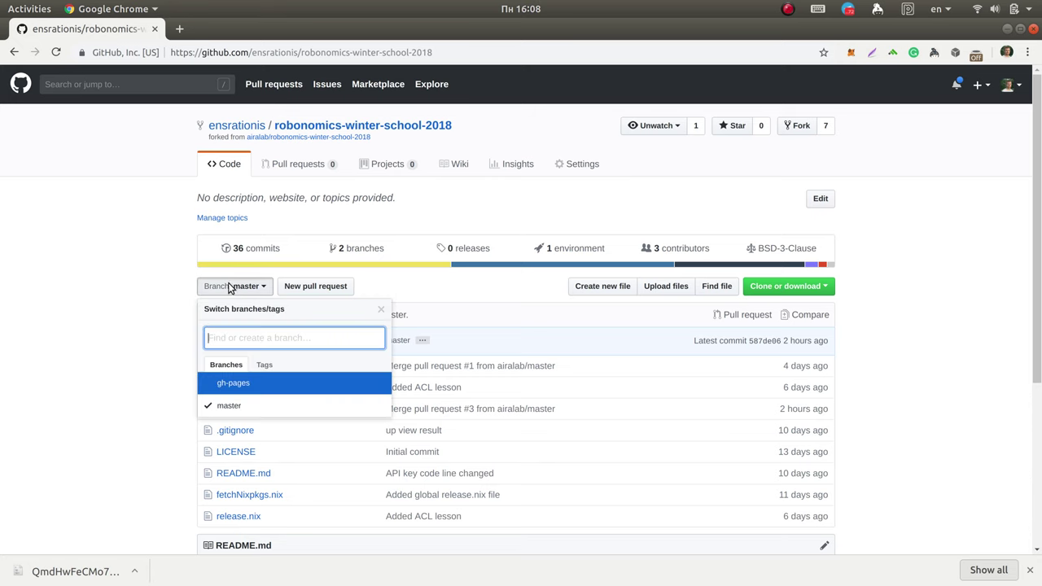
pyautogui.click(255, 388)
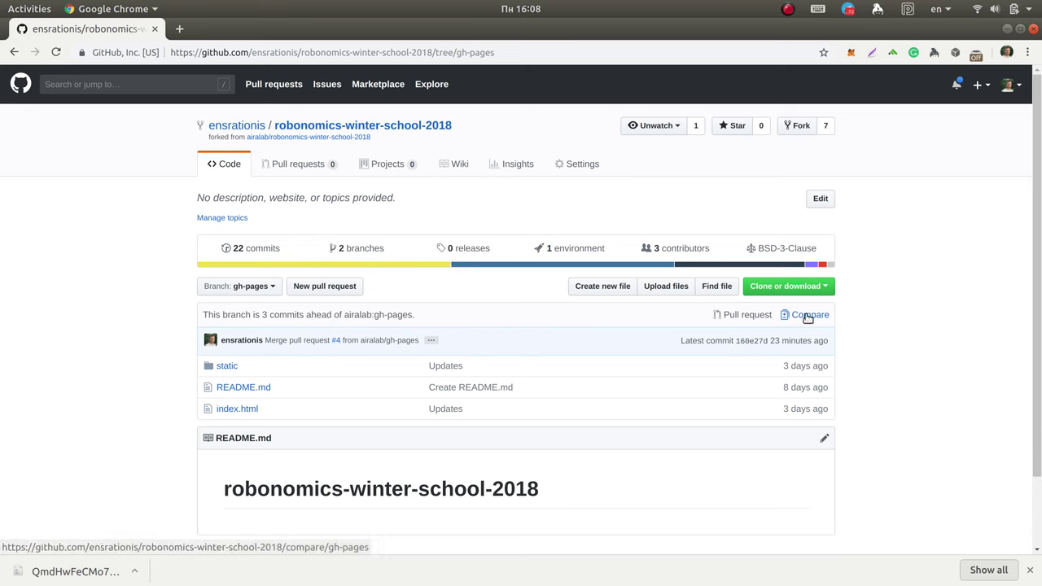
pyautogui.click(808, 318)
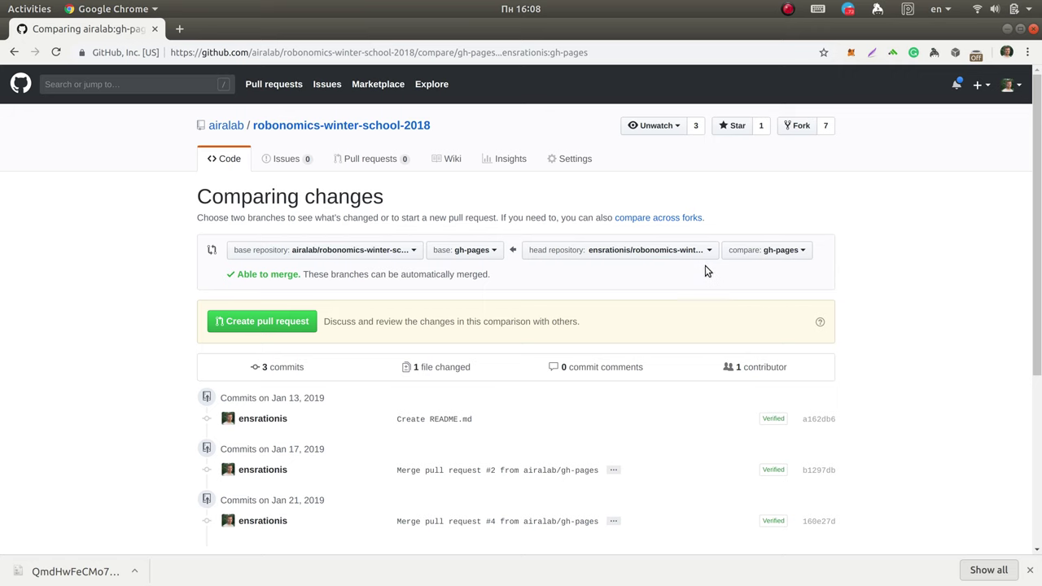
# Step: Reverse the comparison: airalab's repository as head, the user's own fork as base
pyautogui.click(345, 251)
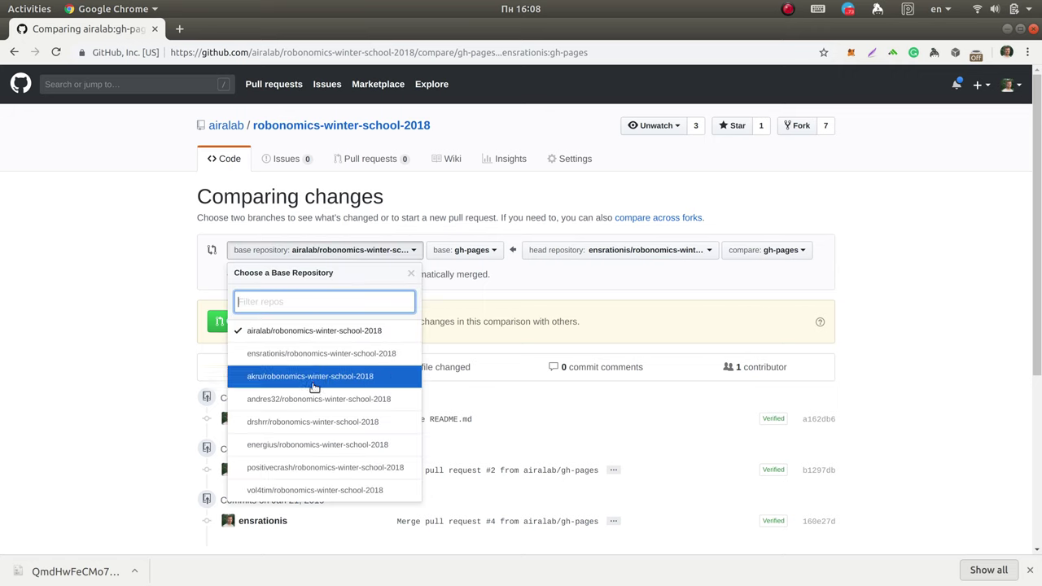
pyautogui.click(316, 376)
pyautogui.click(632, 249)
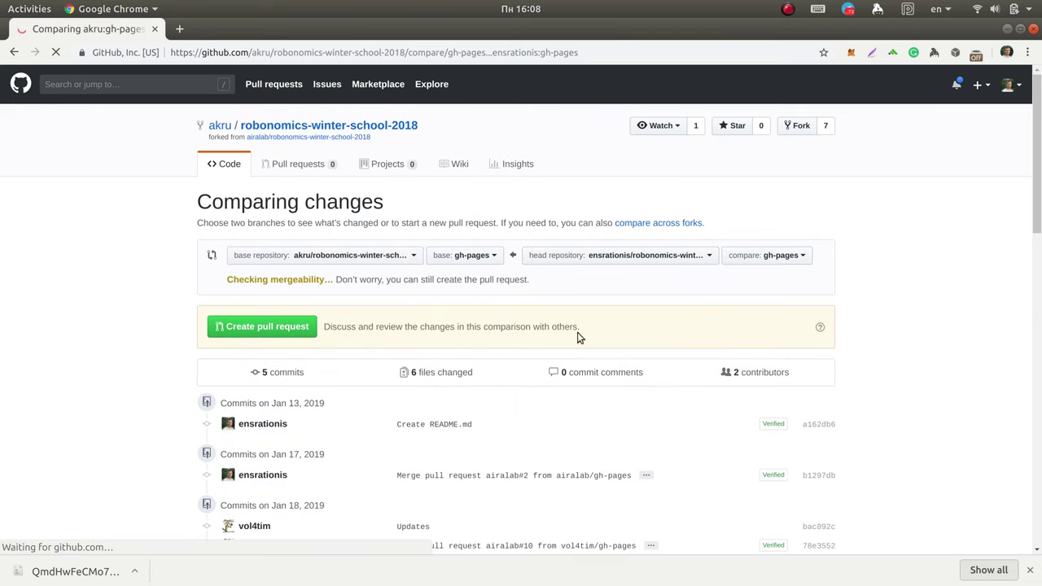
pyautogui.click(602, 254)
pyautogui.click(578, 360)
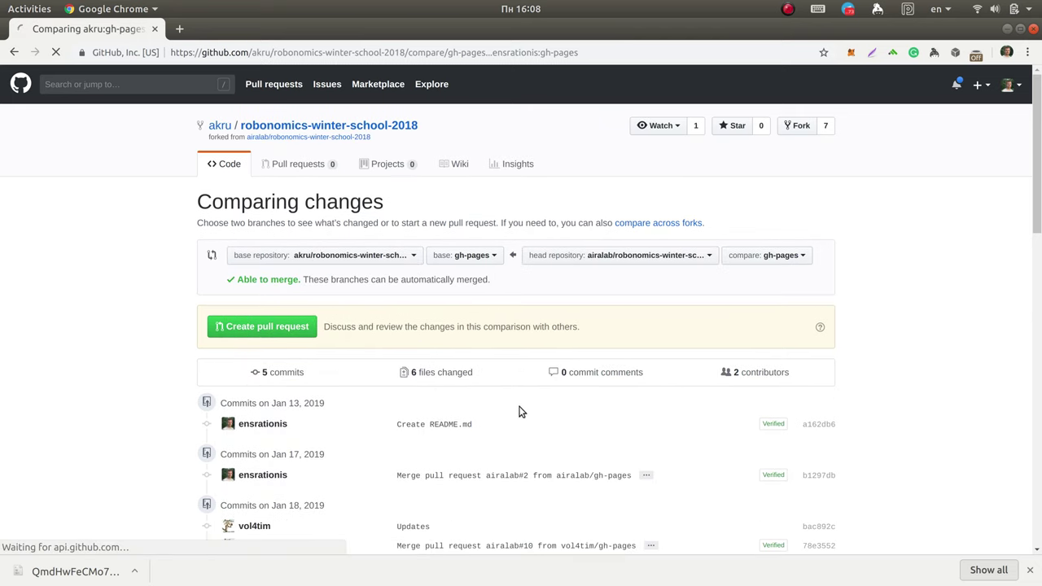
pyautogui.click(335, 256)
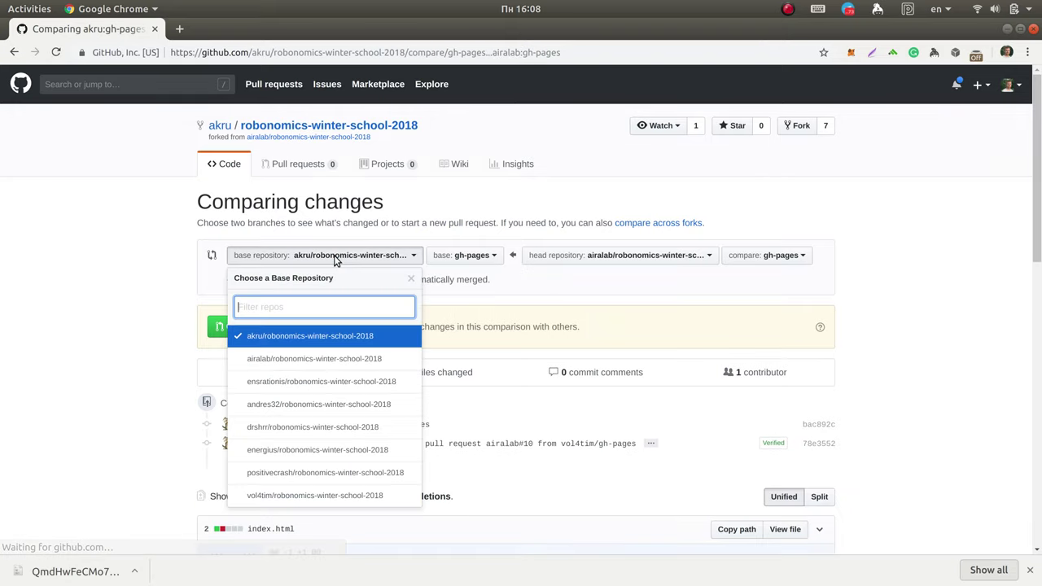
pyautogui.click(295, 382)
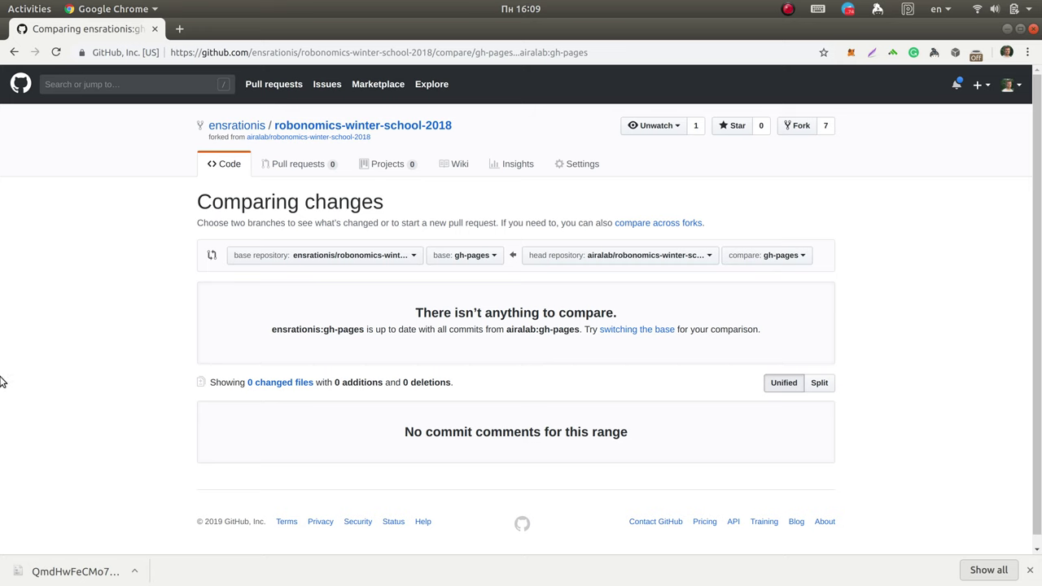
# Step: From a new Terminal, connect over SSH as root to 192.168.20.144
pyautogui.moveTo(2, 379)
pyautogui.click(23, 123)
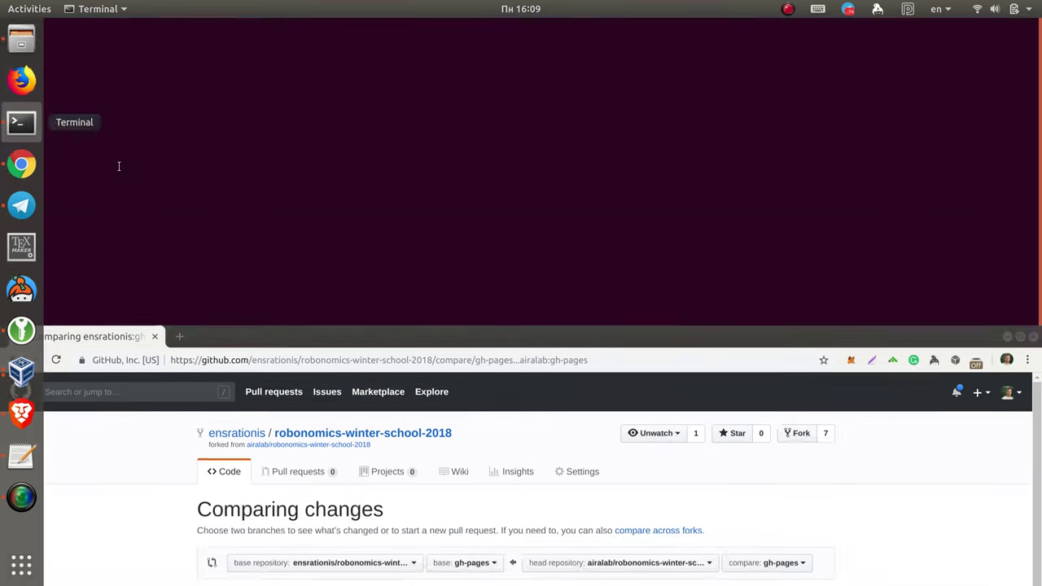
pyautogui.write('ssh')
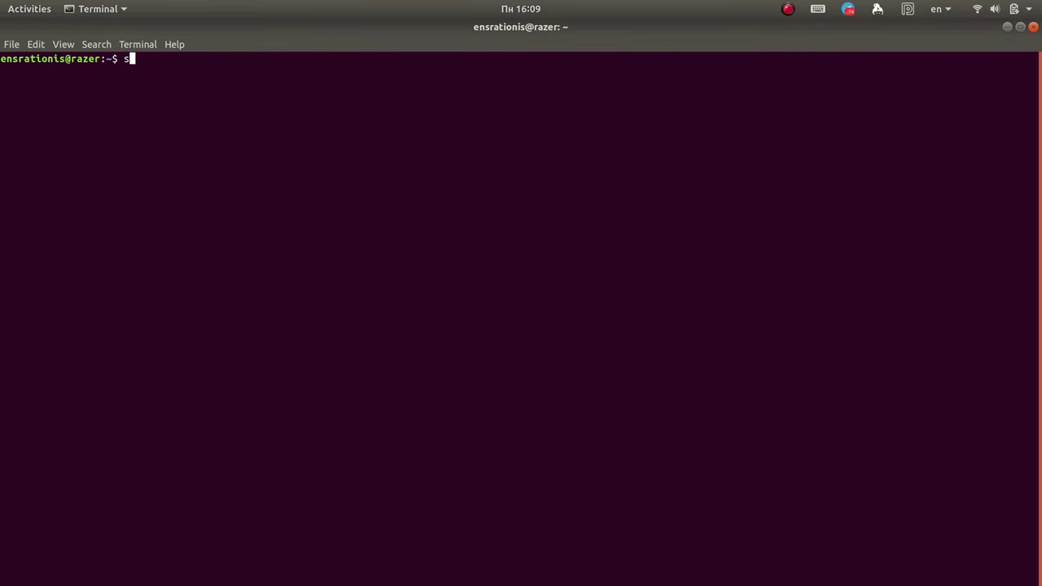
pyautogui.press('BackSpace')
pyautogui.press('BackSpace')
pyautogui.write('sh root@192.168')
pyautogui.write('4')
pyautogui.press('BackSpace')
pyautogui.press('BackSpace')
pyautogui.press('BackSpace')
pyautogui.press('BackSpace')
pyautogui.press('BackSpace')
pyautogui.press('BackSpace')
pyautogui.press('BackSpace')
pyautogui.press('BackSpace')
pyautogui.press('BackSpace')
pyautogui.press('BackSpace')
pyautogui.press('BackSpace')
pyautogui.press('BackSpace')
pyautogui.press('BackSpace')
pyautogui.press('BackSpace')
pyautogui.press('BackSpace')
pyautogui.press('BackSpace')
pyautogui.press('BackSpace')
pyautogui.press('BackSpace')
pyautogui.press('Up')
pyautogui.press('Return')
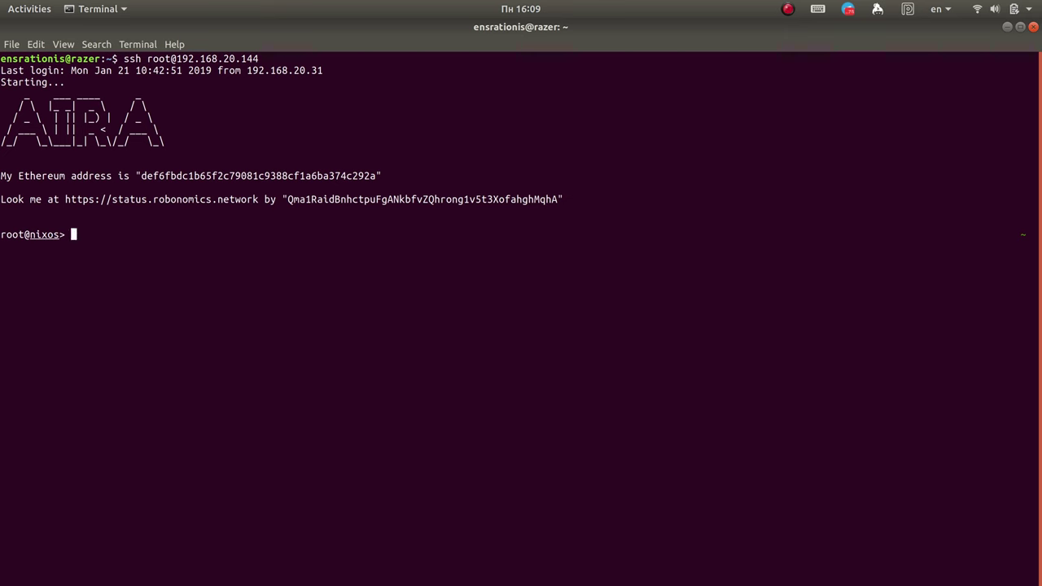
# Step: Delete the old robonomics-winter-school-2018 folder and git clone a fresh copy from airalab
pyautogui.write('rm')
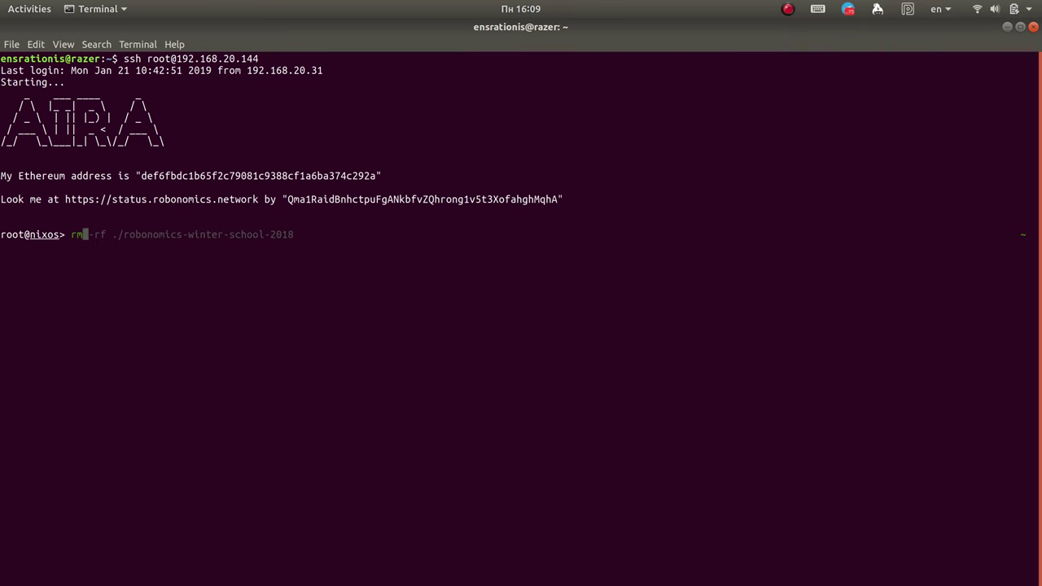
pyautogui.press('Right')
pyautogui.press('Return')
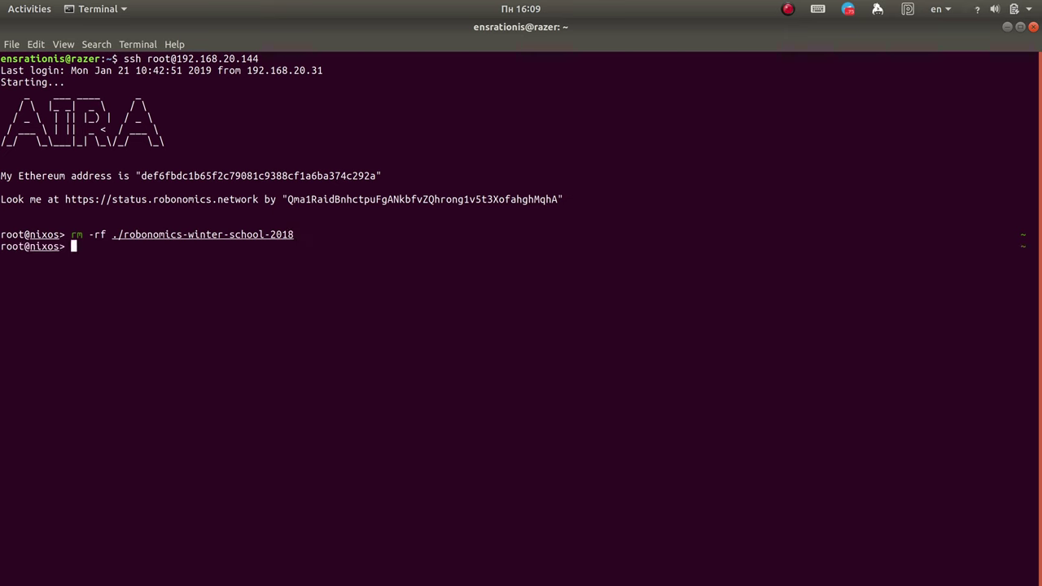
pyautogui.write('cd')
pyautogui.press('BackSpace')
pyautogui.press('BackSpace')
pyautogui.write('git')
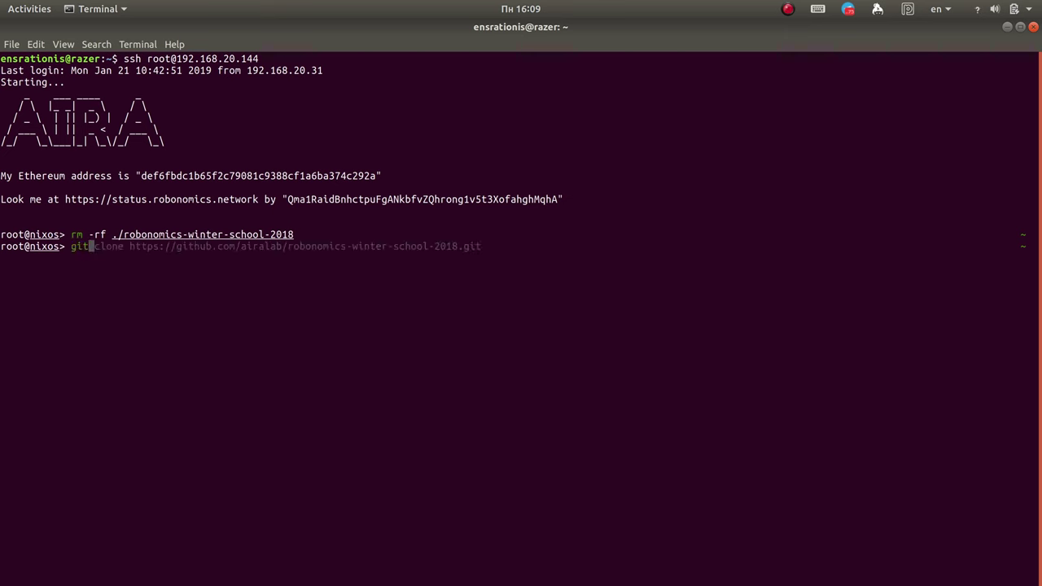
pyautogui.press('Right')
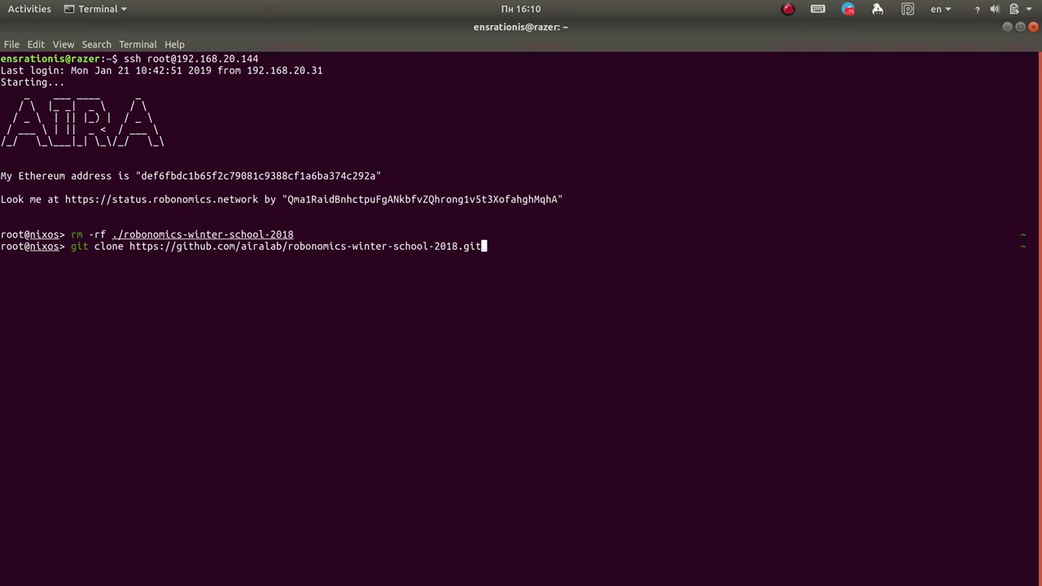
pyautogui.press('Return')
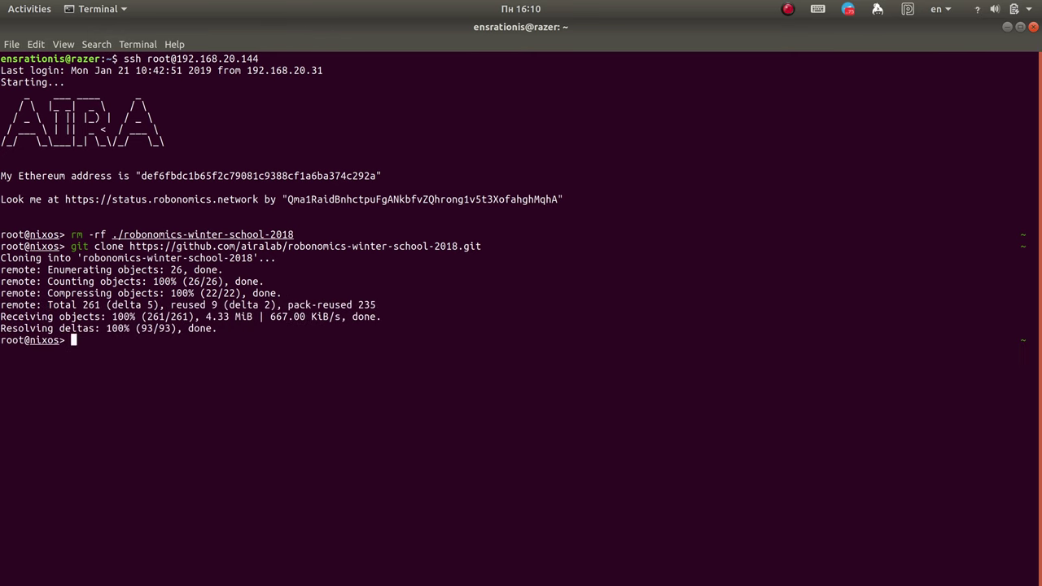
# Step: Enter robonomics-winter-school-2018 and list its packages, highlighting fuji_weather_acl
pyautogui.write('ls')
pyautogui.press('Return')
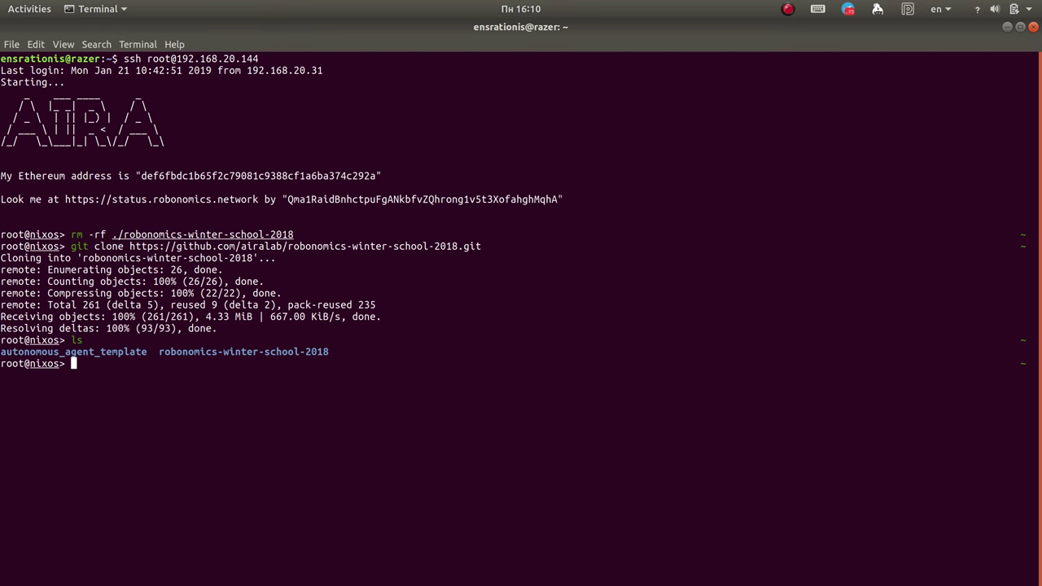
pyautogui.write('cd ./')
pyautogui.press('Right')
pyautogui.press('Return')
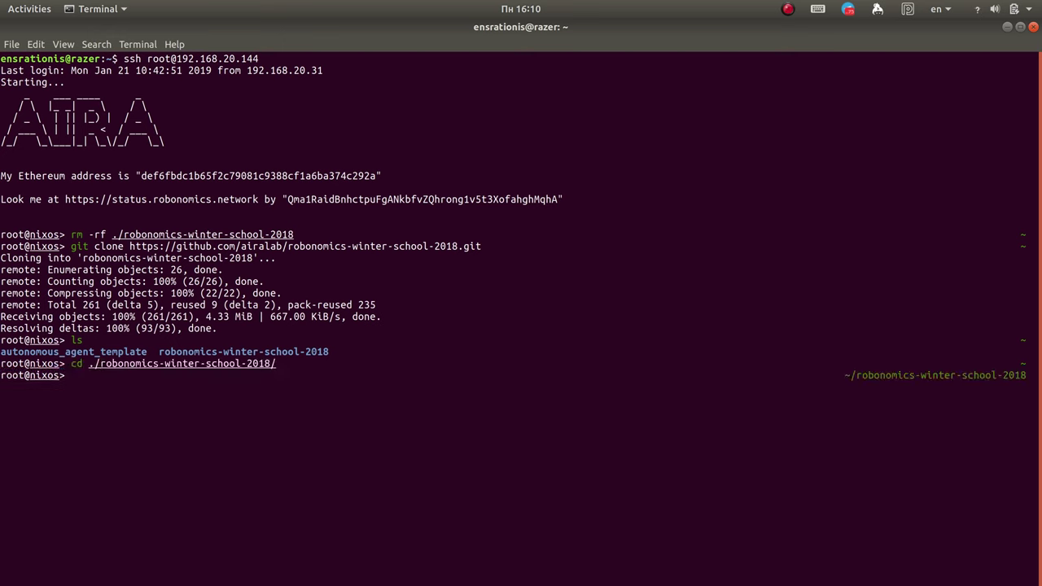
pyautogui.write('ls')
pyautogui.press('Return')
pyautogui.moveTo(188, 387); pyautogui.dragTo(282, 387)
pyautogui.click(317, 399)
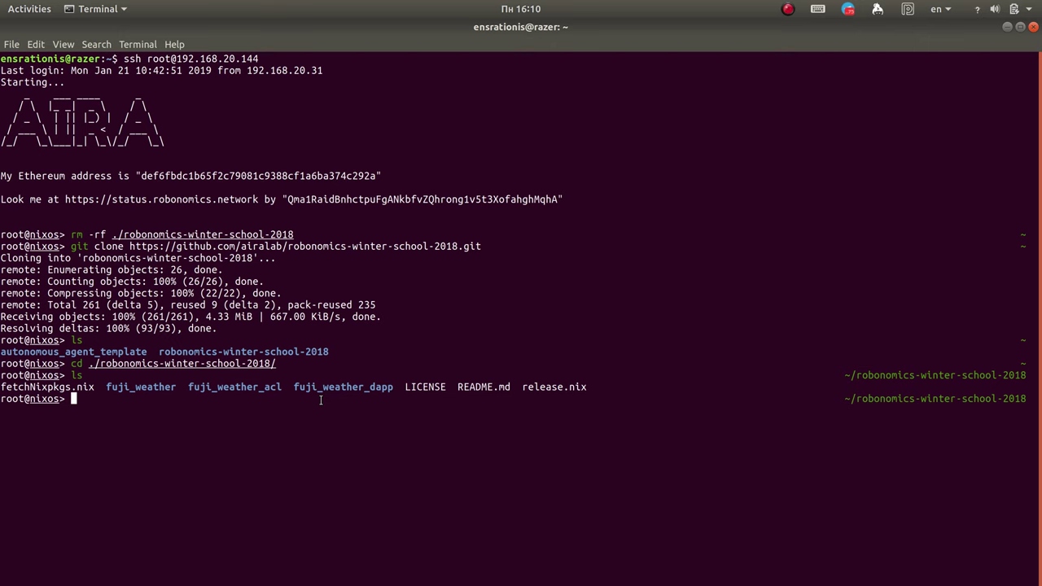
# Step: Open ./fuji_weather_acl/scripts/worker_node in nano
pyautogui.write('nan')
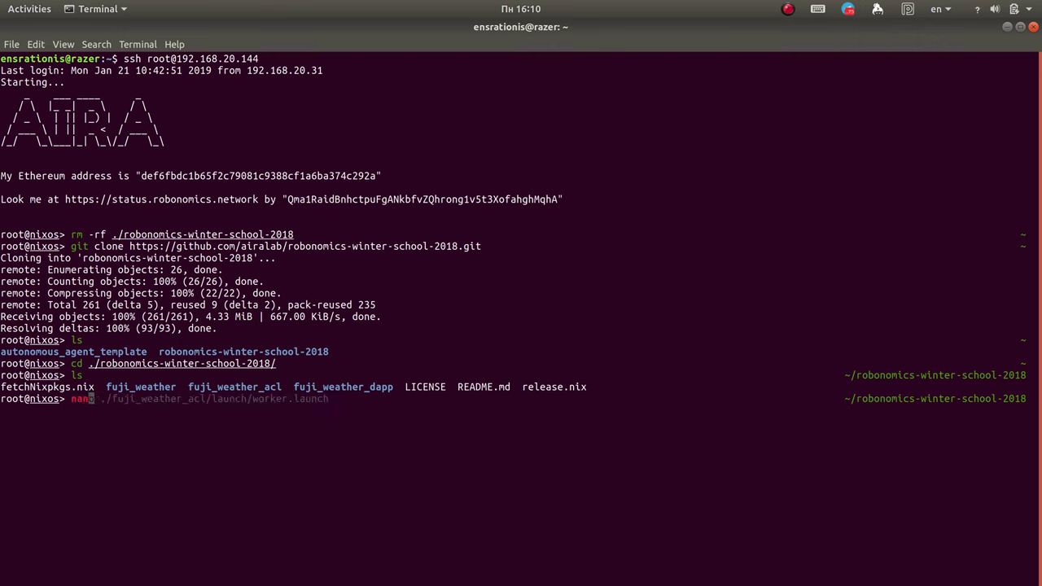
pyautogui.write('o')
pyautogui.press('Right')
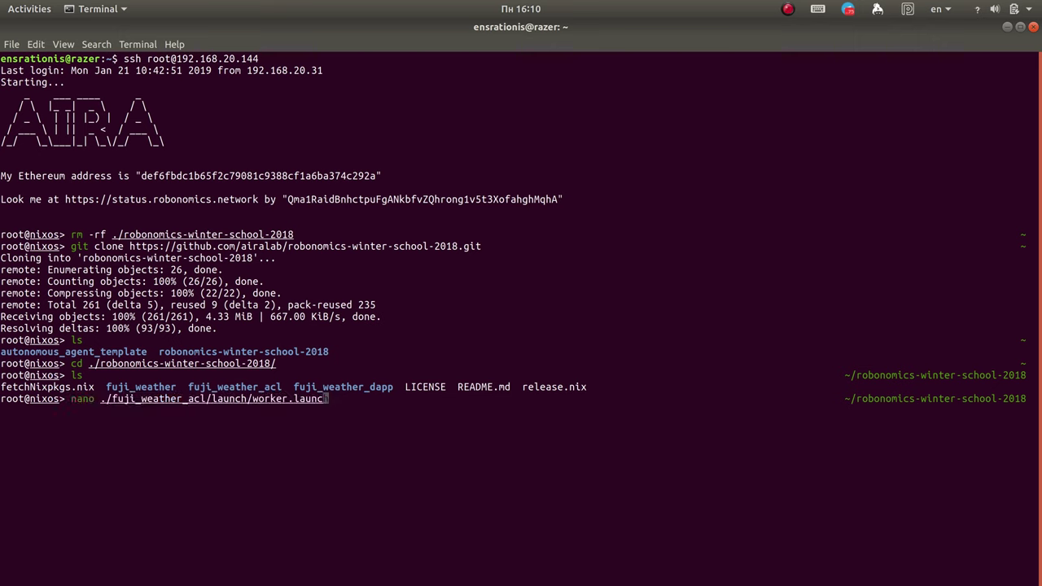
pyautogui.press('BackSpace')
pyautogui.press('BackSpace')
pyautogui.press('BackSpace')
pyautogui.press('BackSpace')
pyautogui.press('BackSpace')
pyautogui.press('BackSpace')
pyautogui.press('BackSpace')
pyautogui.press('BackSpace')
pyautogui.press('BackSpace')
pyautogui.press('BackSpace')
pyautogui.press('BackSpace')
pyautogui.press('BackSpace')
pyautogui.press('BackSpace')
pyautogui.press('BackSpace')
pyautogui.press('BackSpace')
pyautogui.press('BackSpace')
pyautogui.press('BackSpace')
pyautogui.press('BackSpace')
pyautogui.press('BackSpace')
pyautogui.write('sc')
pyautogui.press('Right')
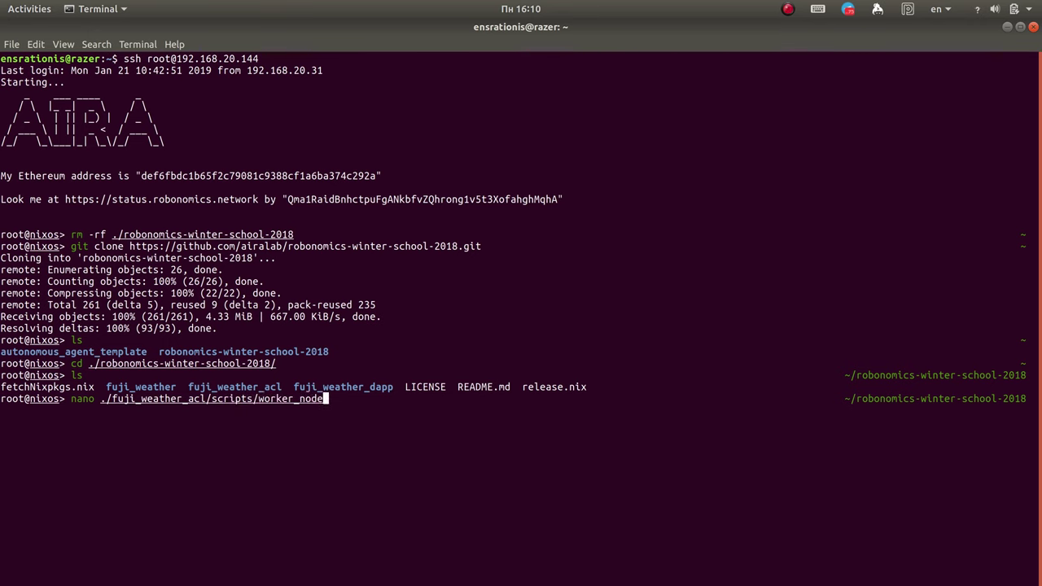
pyautogui.press('Return')
# Step: Remove the # from the rospy.Subscriber line for the incoming demand topic
pyautogui.press('Down')
pyautogui.press('Down')
pyautogui.press('Down')
pyautogui.press('Down')
pyautogui.press('Down')
pyautogui.press('Down')
pyautogui.press('Down')
pyautogui.press('Down')
pyautogui.press('Down')
pyautogui.press('Down')
pyautogui.press('Down')
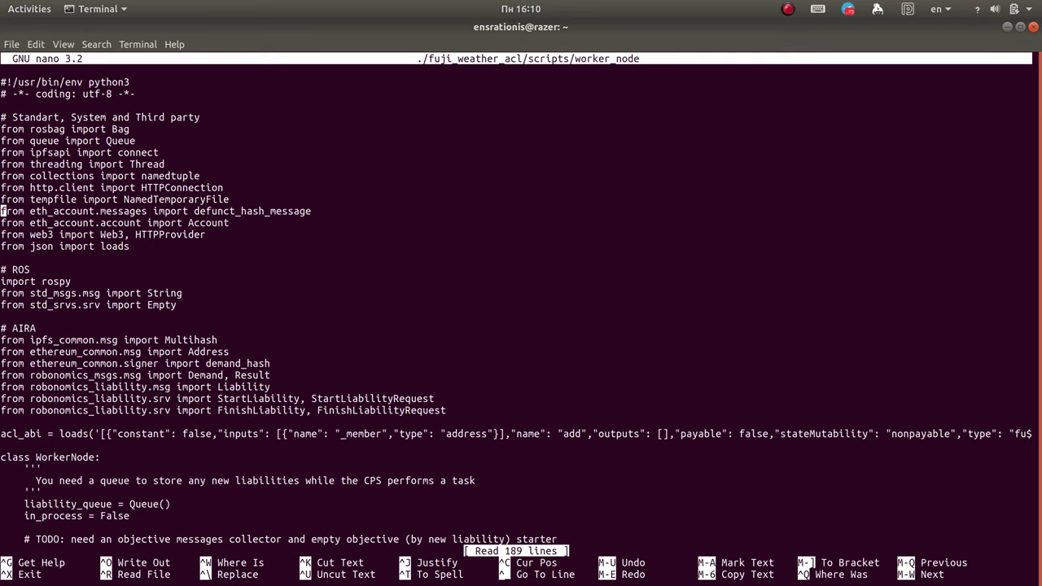
pyautogui.press('Down')
pyautogui.press('Down')
pyautogui.press('Down')
pyautogui.press('Down')
pyautogui.press('Down')
pyautogui.press('Down')
pyautogui.press('Down')
pyautogui.press('Down')
pyautogui.press('Down')
pyautogui.press('Down')
pyautogui.press('Down')
pyautogui.press('Down')
pyautogui.press('Down')
pyautogui.press('Down')
pyautogui.press('Down')
pyautogui.press('Down')
pyautogui.press('Down')
pyautogui.press('Down')
pyautogui.press('Down')
pyautogui.press('Down')
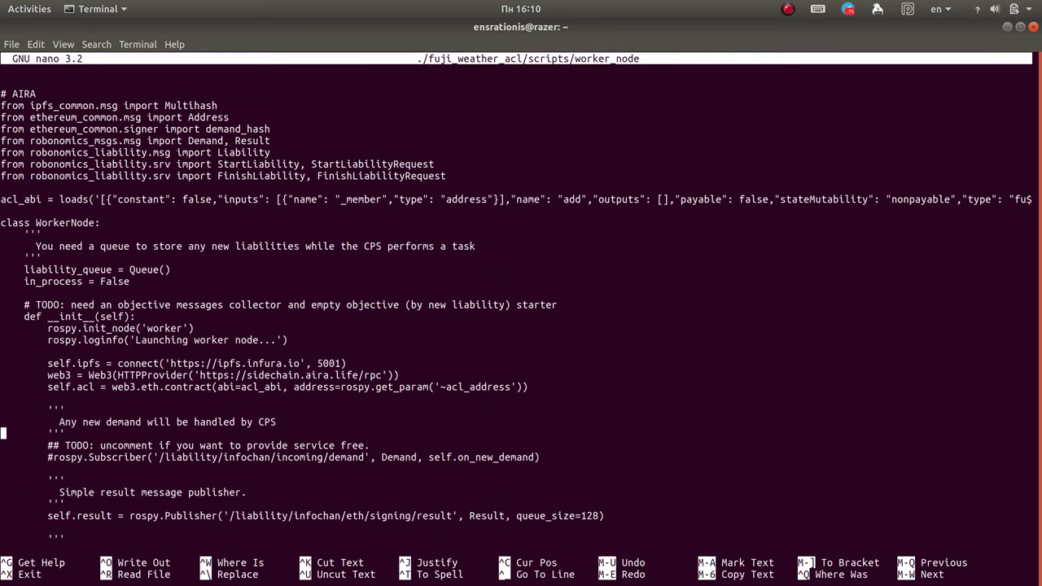
pyautogui.press('Down')
pyautogui.press('Down')
pyautogui.press('Right')
pyautogui.press('Right')
pyautogui.press('Right')
pyautogui.press('Right')
pyautogui.press('Right')
pyautogui.press('Right')
pyautogui.press('Right')
pyautogui.press('Right')
pyautogui.press('Delete')
pyautogui.press('Right')
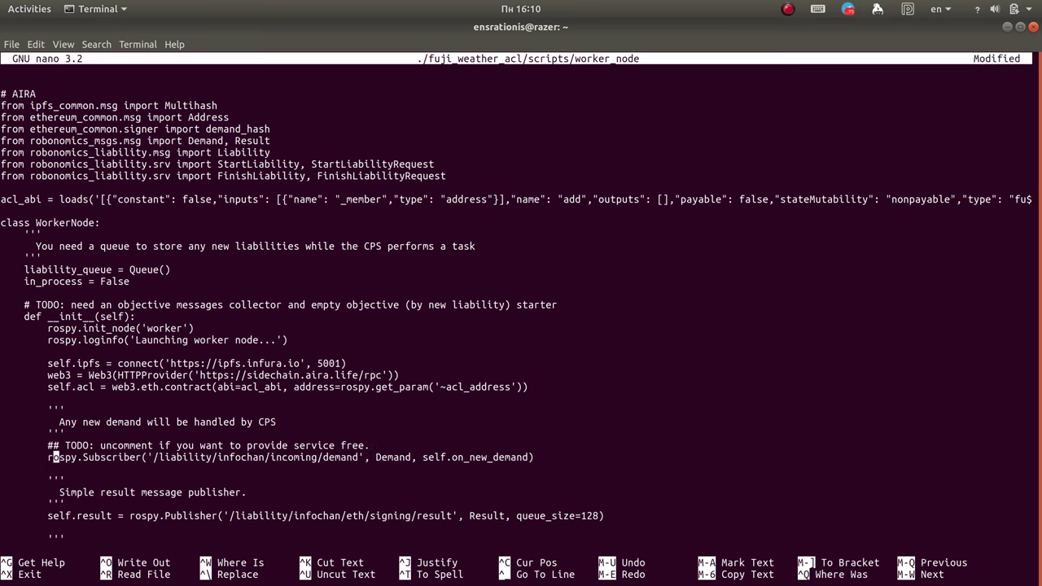
pyautogui.press('Right')
pyautogui.press('Right')
pyautogui.press('Right')
pyautogui.press('Right')
pyautogui.press('Right')
pyautogui.press('Right')
pyautogui.press('Right')
pyautogui.press('Right')
pyautogui.press('Right')
pyautogui.press('Right')
pyautogui.press('Right')
pyautogui.press('Right')
pyautogui.press('Right')
pyautogui.press('Right')
pyautogui.press('Right')
pyautogui.press('Right')
pyautogui.press('Right')
pyautogui.press('Right')
pyautogui.press('Right')
pyautogui.press('Right')
pyautogui.press('Right')
pyautogui.press('Right')
pyautogui.press('Right')
pyautogui.press('Right')
pyautogui.press('Right')
pyautogui.press('Right')
pyautogui.press('Right')
pyautogui.press('Right')
pyautogui.press('Right')
pyautogui.press('Right')
pyautogui.press('Right')
pyautogui.press('Right')
pyautogui.press('Right')
pyautogui.press('Right')
pyautogui.press('Right')
pyautogui.press('Right')
pyautogui.press('Right')
pyautogui.press('Right')
pyautogui.press('Right')
pyautogui.press('Right')
pyautogui.press('Right')
pyautogui.press('Right')
pyautogui.press('Right')
pyautogui.press('Right')
pyautogui.press('Right')
pyautogui.press('Right')
pyautogui.press('Right')
pyautogui.press('Right')
pyautogui.press('Right')
pyautogui.press('Right')
pyautogui.press('Right')
pyautogui.press('Right')
pyautogui.press('Right')
pyautogui.press('Left')
pyautogui.press('Left')
pyautogui.press('Left')
pyautogui.press('Left')
pyautogui.press('Left')
pyautogui.press('Left')
pyautogui.press('Left')
pyautogui.press('Left')
pyautogui.press('Left')
pyautogui.press('Left')
pyautogui.press('Left')
pyautogui.press('Left')
pyautogui.press('Left')
pyautogui.press('Left')
pyautogui.press('Left')
pyautogui.press('Left')
pyautogui.press('Left')
pyautogui.press('Left')
pyautogui.press('Left')
pyautogui.press('Left')
pyautogui.press('Right')
pyautogui.press('Right')
pyautogui.press('Right')
pyautogui.press('Right')
pyautogui.press('Right')
pyautogui.press('Right')
pyautogui.press('Right')
pyautogui.press('Right')
pyautogui.press('Right')
pyautogui.press('Right')
pyautogui.press('Right')
pyautogui.press('Right')
pyautogui.press('Right')
pyautogui.press('Right')
pyautogui.press('Right')
pyautogui.press('Right')
pyautogui.press('Right')
pyautogui.press('Left')
pyautogui.press('Left')
pyautogui.press('Left')
pyautogui.press('Left')
pyautogui.press('Left')
pyautogui.press('Left')
pyautogui.press('Left')
pyautogui.press('Left')
pyautogui.press('Left')
pyautogui.press('Left')
pyautogui.press('Left')
pyautogui.press('Left')
pyautogui.press('Left')
pyautogui.press('Left')
pyautogui.press('Left')
pyautogui.press('Left')
pyautogui.press('Left')
pyautogui.press('Left')
pyautogui.press('Left')
pyautogui.press('Left')
# Step: Review the IPFS connection line to infura and the free-service TODO comment
pyautogui.press('Up')
pyautogui.press('Up')
pyautogui.press('Up')
pyautogui.press('Up')
pyautogui.press('Up')
pyautogui.press('Up')
pyautogui.press('Up')
pyautogui.press('Up')
pyautogui.press('Right')
pyautogui.press('Right')
pyautogui.press('Right')
pyautogui.press('Right')
pyautogui.press('Right')
pyautogui.press('Right')
pyautogui.press('Right')
pyautogui.press('Right')
pyautogui.press('Right')
pyautogui.press('Right')
pyautogui.press('Right')
pyautogui.press('Right')
pyautogui.press('Right')
pyautogui.press('Right')
pyautogui.press('Right')
pyautogui.press('Right')
pyautogui.press('Right')
pyautogui.press('Right')
pyautogui.press('Right')
pyautogui.press('Right')
pyautogui.press('Right')
pyautogui.press('Right')
pyautogui.press('Right')
pyautogui.press('Right')
pyautogui.press('Right')
pyautogui.press('Right')
pyautogui.press('Right')
pyautogui.press('Right')
pyautogui.press('Right')
pyautogui.press('Right')
pyautogui.press('Right')
pyautogui.press('Right')
pyautogui.press('Right')
pyautogui.press('Right')
pyautogui.press('Right')
pyautogui.press('Right')
pyautogui.press('Right')
pyautogui.press('Right')
pyautogui.press('Right')
pyautogui.press('Right')
pyautogui.press('Right')
pyautogui.press('Right')
pyautogui.press('Right')
pyautogui.click(788, 9)
pyautogui.click(807, 47)
pyautogui.hotkey('ctrl', 'Left')
pyautogui.hotkey('ctrl', 'Left')
pyautogui.hotkey('ctrl', 'Left')
pyautogui.hotkey('ctrl', 'Left')
pyautogui.hotkey('ctrl', 'Left')
pyautogui.hotkey('ctrl', 'Left')
pyautogui.hotkey('ctrl', 'Left')
pyautogui.hotkey('ctrl', 'Left')
pyautogui.hotkey('ctrl', 'Right')
pyautogui.hotkey('ctrl', 'Right')
pyautogui.hotkey('ctrl', 'Right')
pyautogui.hotkey('ctrl', 'Right')
pyautogui.hotkey('ctrl', 'Right')
pyautogui.hotkey('ctrl', 'Right')
pyautogui.hotkey('ctrl', 'Right')
pyautogui.press('Right')
pyautogui.press('Right')
pyautogui.press('Down')
pyautogui.press('Down')
pyautogui.press('Down')
pyautogui.press('Down')
pyautogui.press('Down')
pyautogui.press('Down')
pyautogui.press('Down')
pyautogui.press('Down')
# Step: Write the worker_node script with Ctrl+O and exit nano to the shell
pyautogui.hotkey('ctrl', 'o')
pyautogui.press('Return')
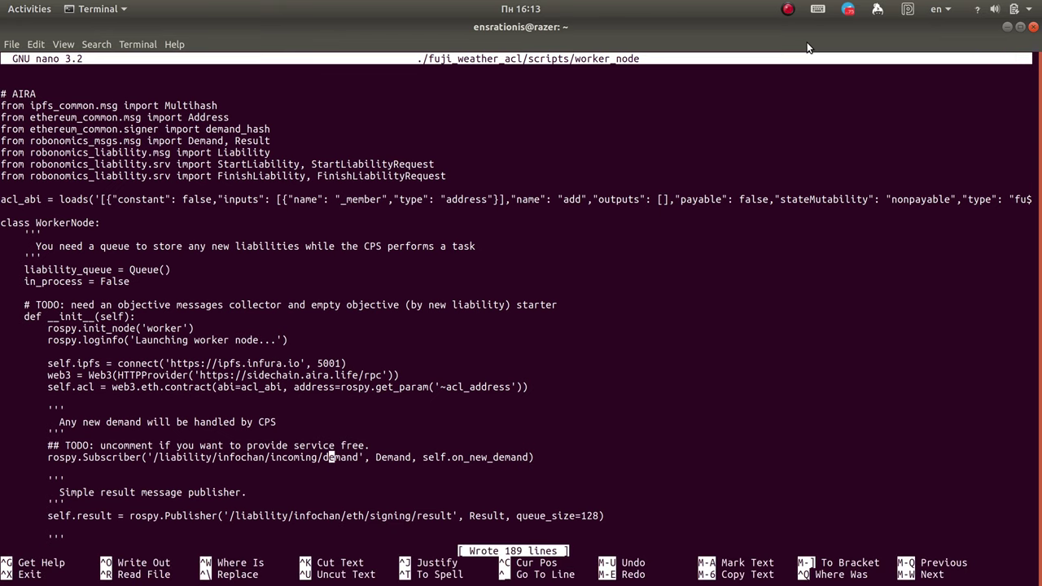
pyautogui.hotkey('ctrl', 'x')
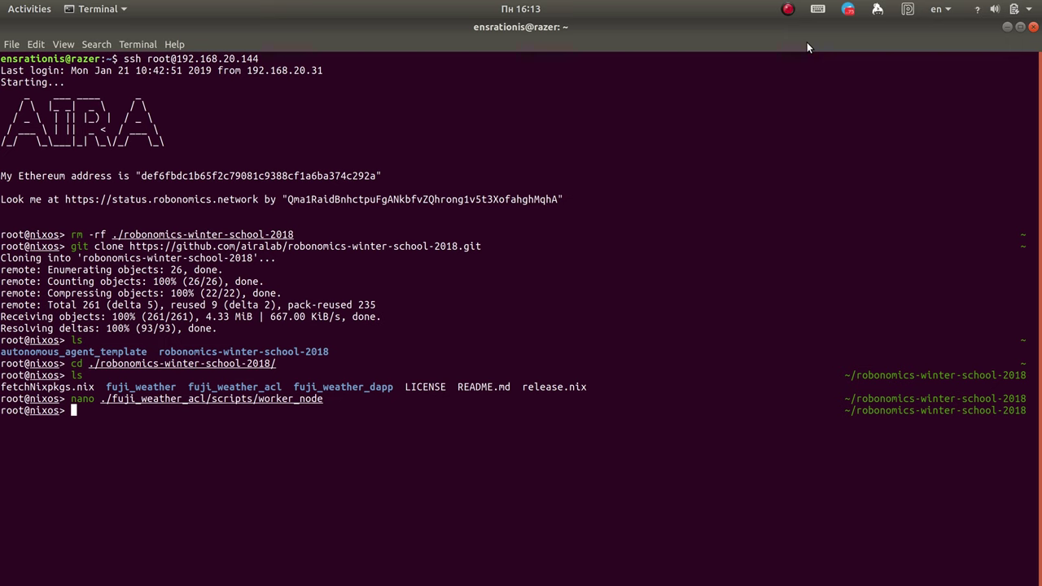
pyautogui.write('nano ./fuji_weather_acl/scripts/worker_node')
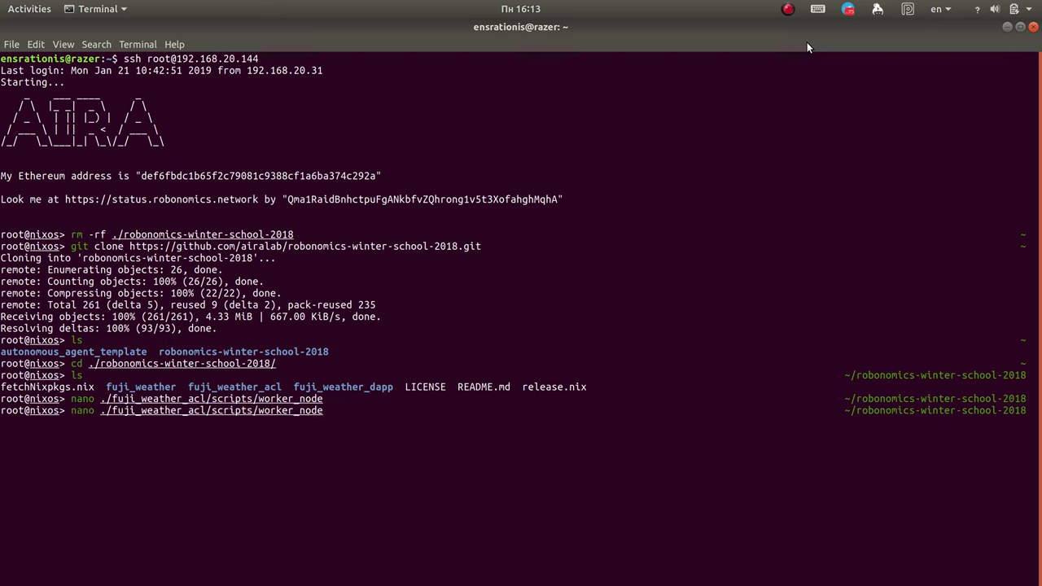
pyautogui.press('BackSpace')
pyautogui.press('BackSpace')
pyautogui.press('BackSpace')
pyautogui.press('BackSpace')
pyautogui.press('BackSpace')
pyautogui.press('BackSpace')
pyautogui.press('BackSpace')
pyautogui.press('BackSpace')
pyautogui.press('BackSpace')
pyautogui.press('BackSpace')
pyautogui.press('BackSpace')
pyautogui.press('BackSpace')
pyautogui.press('BackSpace')
pyautogui.press('BackSpace')
pyautogui.press('BackSpace')
pyautogui.press('BackSpace')
pyautogui.press('BackSpace')
pyautogui.press('BackSpace')
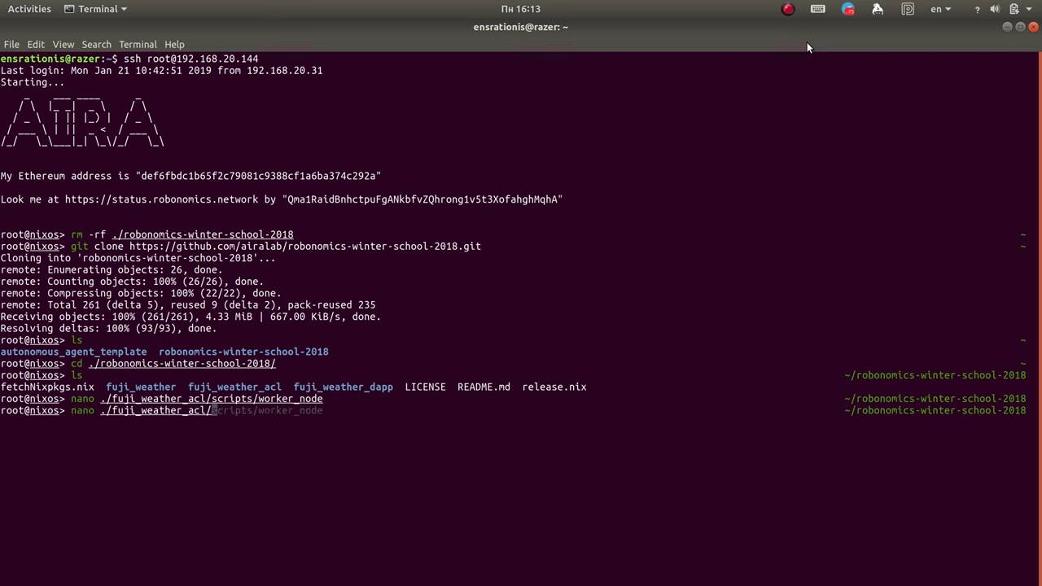
pyautogui.write('l')
pyautogui.press('Right')
pyautogui.press('Return')
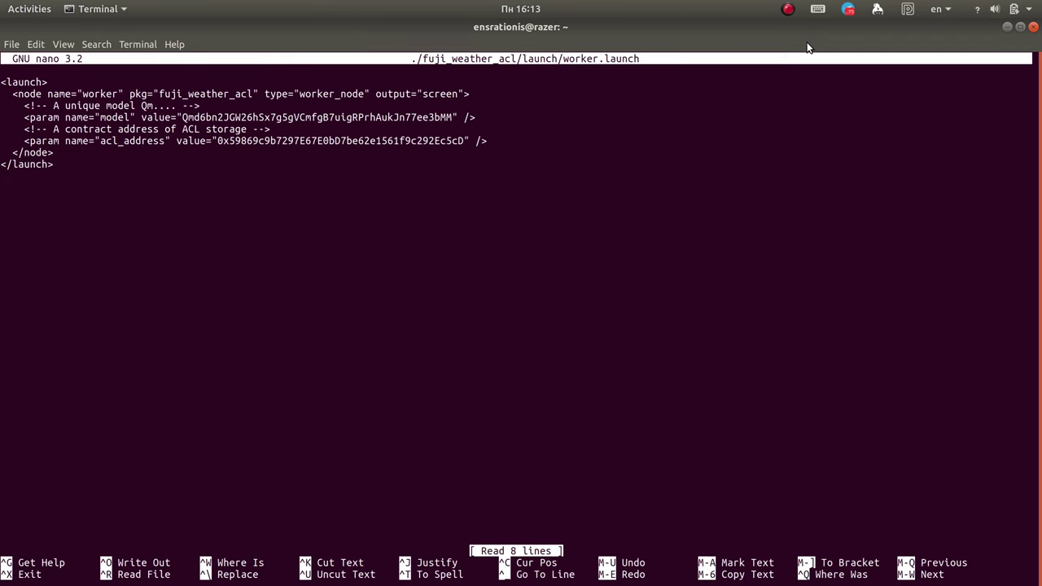
pyautogui.press('Down')
pyautogui.press('Down')
pyautogui.press('Down')
pyautogui.press('Right')
pyautogui.press('Right')
pyautogui.press('Right')
pyautogui.press('Right')
pyautogui.press('Right')
pyautogui.press('Right')
pyautogui.press('Right')
pyautogui.press('Right')
pyautogui.press('Right')
pyautogui.press('Right')
pyautogui.press('Right')
pyautogui.press('Right')
pyautogui.press('Right')
pyautogui.press('Right')
pyautogui.press('Right')
pyautogui.press('Right')
pyautogui.press('Right')
pyautogui.press('Right')
pyautogui.press('Right')
pyautogui.press('Right')
pyautogui.press('Right')
pyautogui.press('Right')
pyautogui.press('Right')
pyautogui.press('Right')
pyautogui.press('Right')
pyautogui.press('Right')
pyautogui.press('Right')
pyautogui.press('Right')
pyautogui.press('Right')
pyautogui.press('Left')
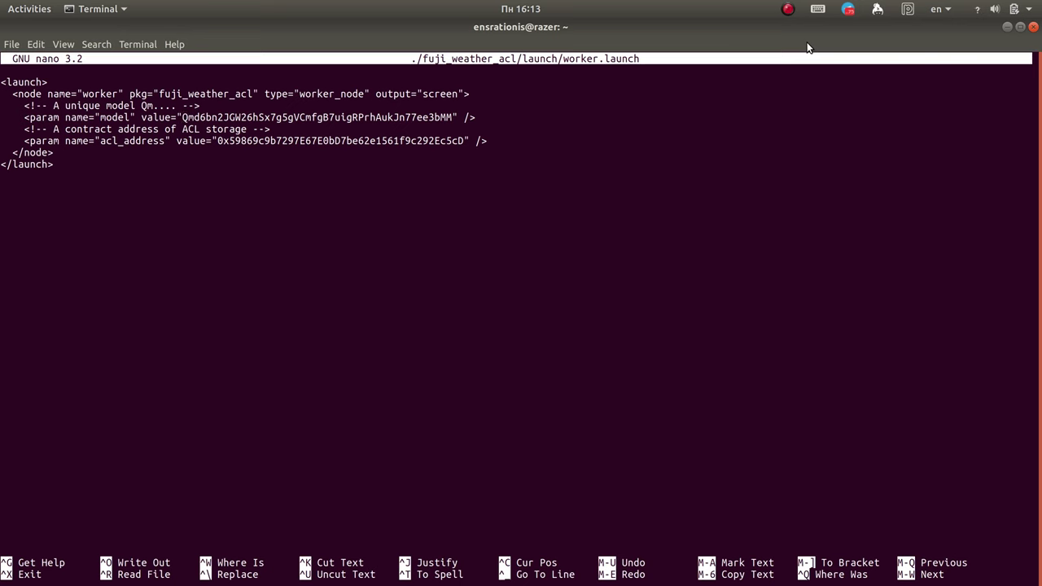
pyautogui.press('Delete')
pyautogui.press('Delete')
pyautogui.press('Delete')
pyautogui.press('Delete')
pyautogui.press('Delete')
pyautogui.press('Delete')
pyautogui.press('Delete')
pyautogui.press('Delete')
pyautogui.press('Delete')
pyautogui.press('Delete')
pyautogui.press('Delete')
pyautogui.press('Delete')
pyautogui.press('Delete')
pyautogui.press('Delete')
pyautogui.press('Delete')
pyautogui.press('Delete')
pyautogui.press('Delete')
pyautogui.press('Delete')
pyautogui.press('Delete')
pyautogui.press('Delete')
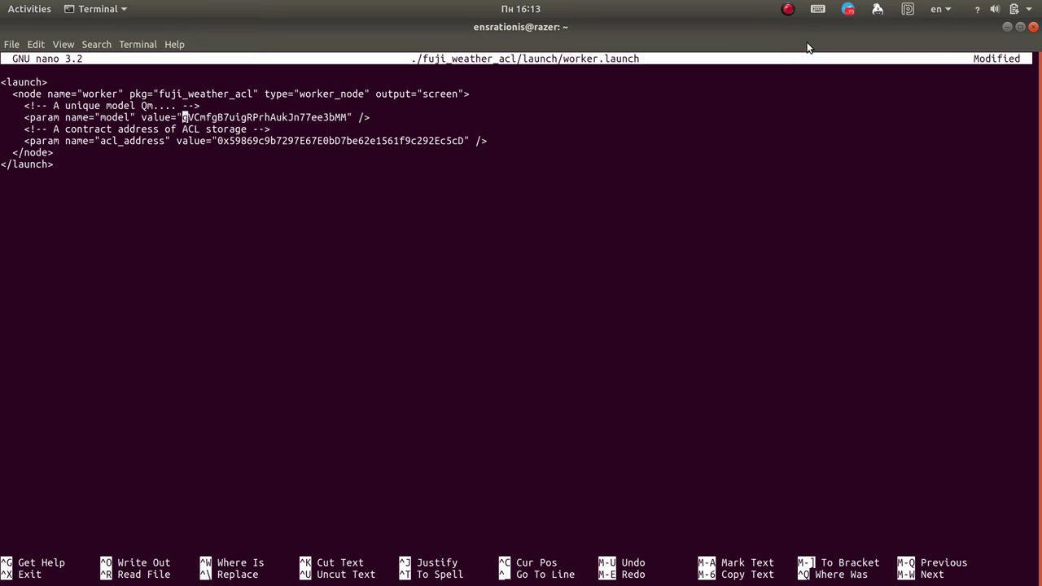
pyautogui.press('Delete')
pyautogui.press('Delete')
pyautogui.press('Delete')
pyautogui.press('Delete')
pyautogui.press('Delete')
pyautogui.press('Delete')
pyautogui.press('Delete')
pyautogui.press('Delete')
pyautogui.press('Delete')
pyautogui.press('Delete')
pyautogui.press('Delete')
pyautogui.press('Delete')
pyautogui.press('Delete')
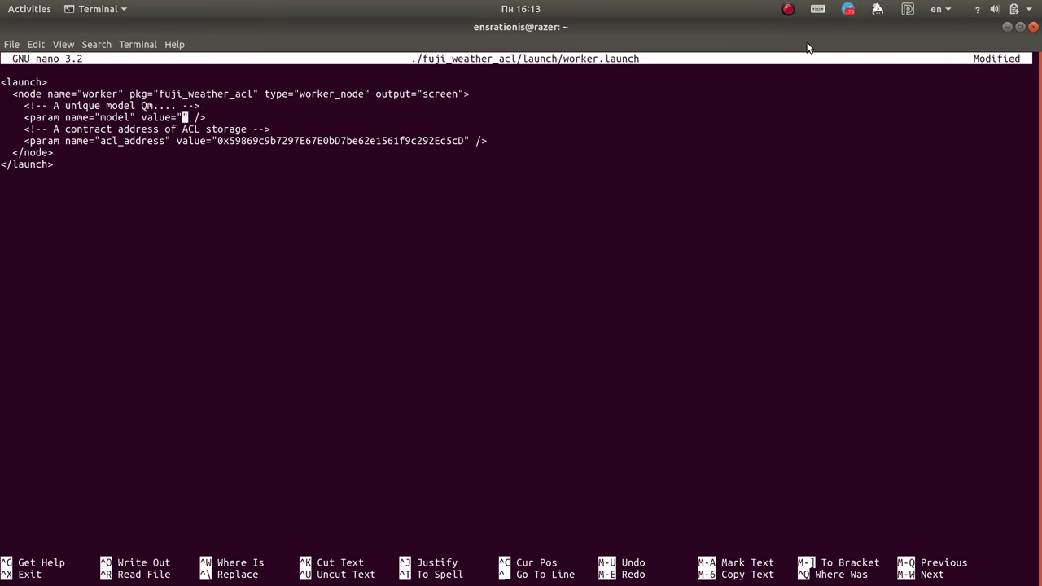
pyautogui.moveTo(22, 177)
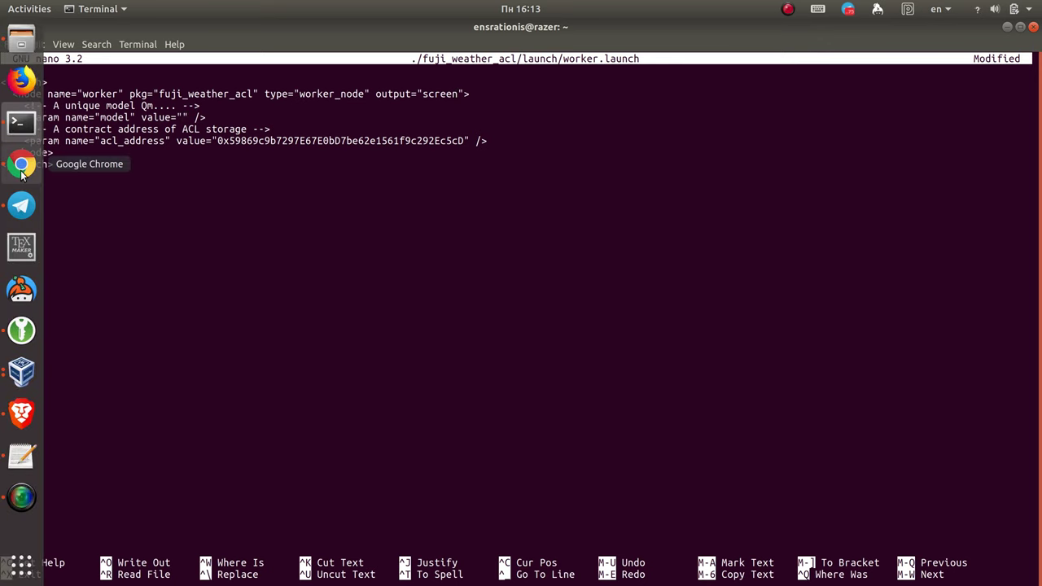
# Step: Copy hash QmWX9P5sdqw6onNLrwUahMaHHoGnVVEtaDeupoeMEuZTj5 from the weather dApp into worker.launch's model value
pyautogui.click(35, 416)
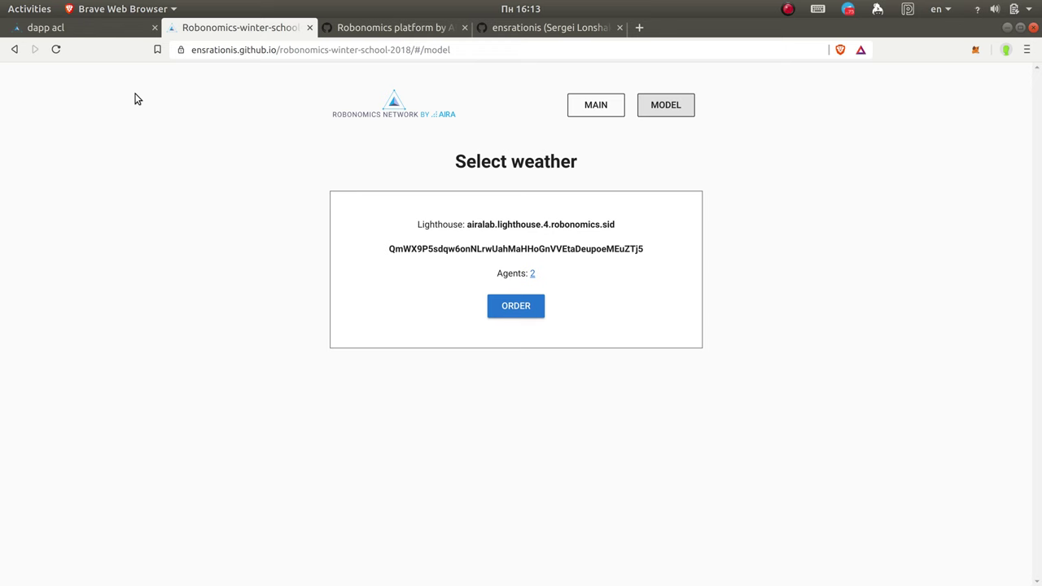
pyautogui.click(787, 12)
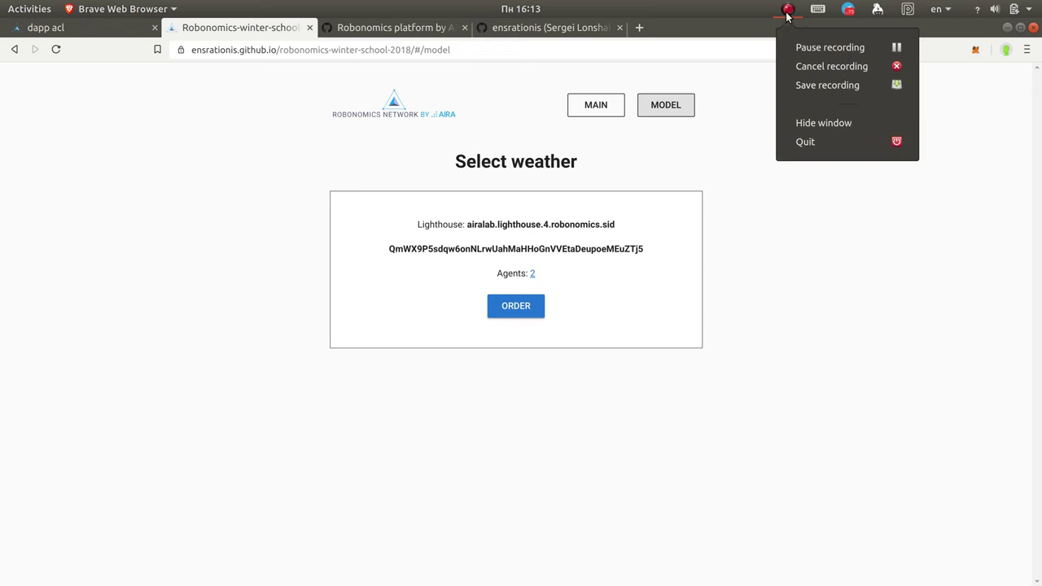
pyautogui.click(773, 104)
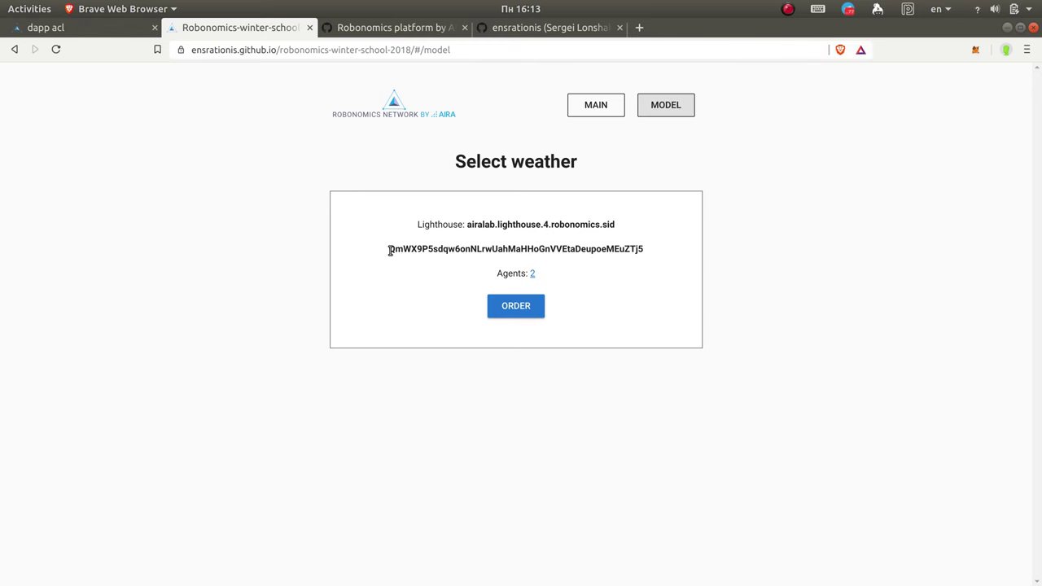
pyautogui.moveTo(389, 251); pyautogui.dragTo(635, 254)
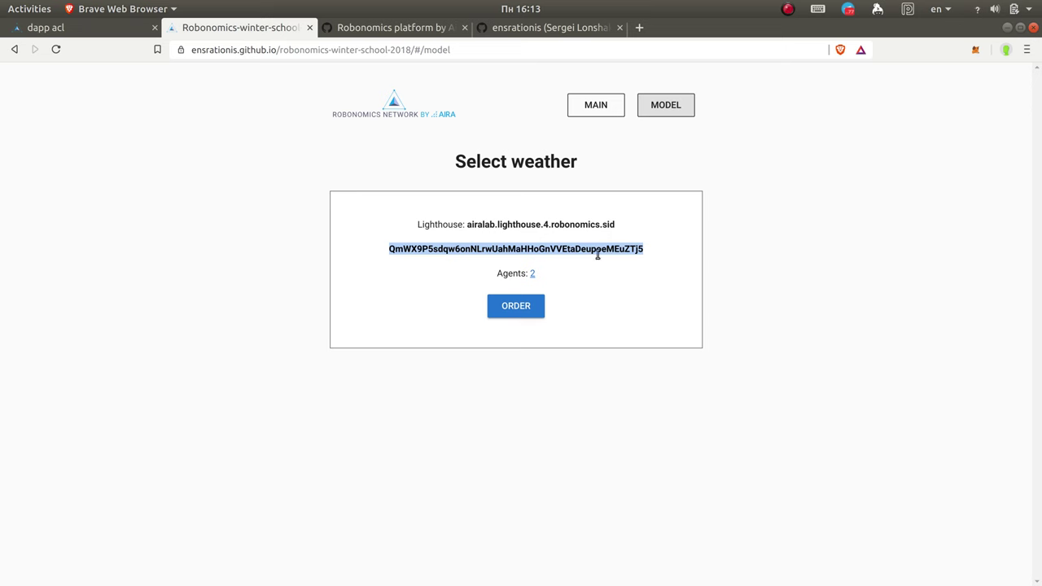
pyautogui.moveTo(1, 285)
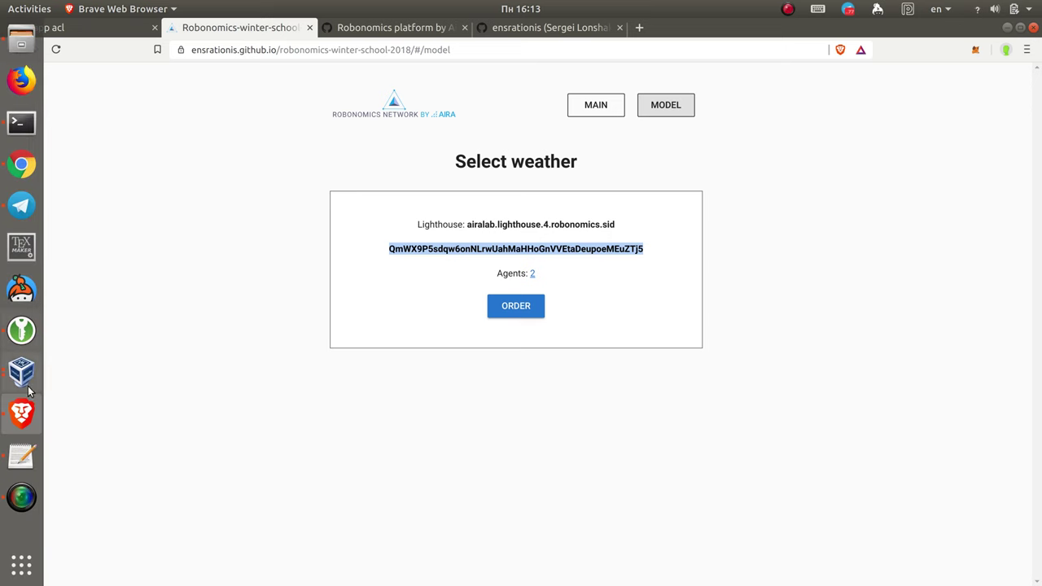
pyautogui.click(27, 130)
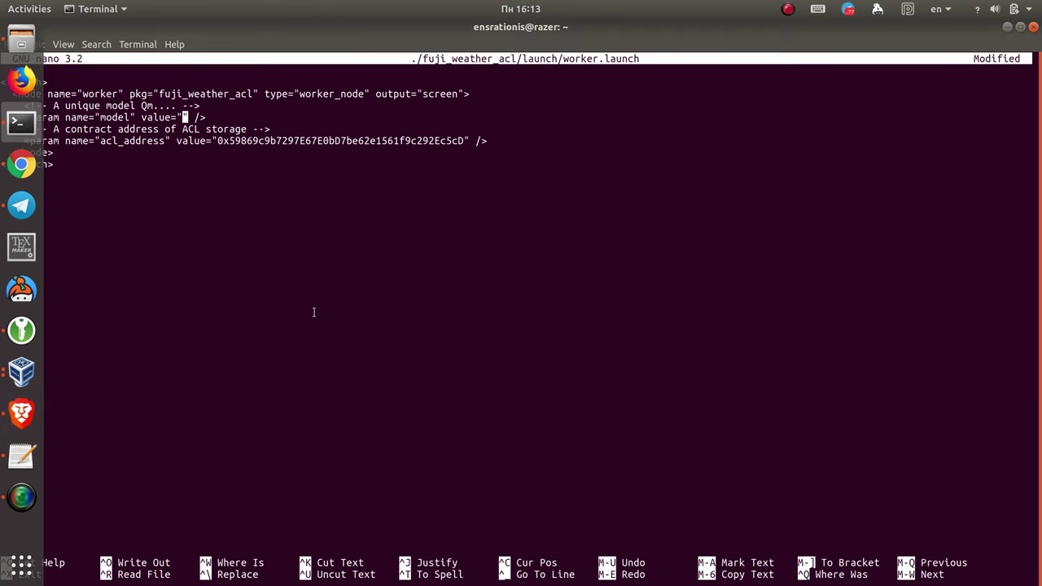
pyautogui.rightClick(231, 113)
pyautogui.click(273, 143)
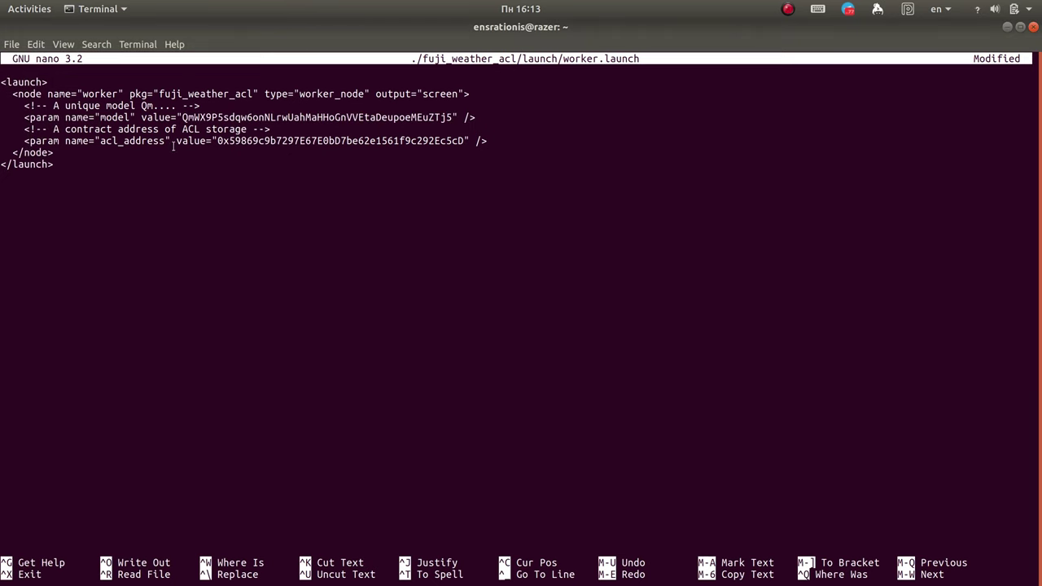
# Step: Delete the old ACL address so worker.launch's acl_address reads value=""
pyautogui.press('Down')
pyautogui.press('Down')
pyautogui.press('Left')
pyautogui.press('Left')
pyautogui.press('Left')
pyautogui.press('Left')
pyautogui.press('Left')
pyautogui.press('Left')
pyautogui.press('Left')
pyautogui.press('Left')
pyautogui.press('Left')
pyautogui.press('Left')
pyautogui.press('Left')
pyautogui.press('Left')
pyautogui.press('Left')
pyautogui.press('Left')
pyautogui.press('Left')
pyautogui.press('Left')
pyautogui.press('Left')
pyautogui.press('Left')
pyautogui.press('Left')
pyautogui.press('Left')
pyautogui.press('BackSpace')
pyautogui.press('Delete')
pyautogui.press('Delete')
pyautogui.press('Delete')
pyautogui.press('Delete')
pyautogui.press('Delete')
pyautogui.press('Delete')
pyautogui.press('Delete')
pyautogui.press('Delete')
pyautogui.press('Delete')
pyautogui.press('Delete')
pyautogui.press('Delete')
pyautogui.press('Delete')
pyautogui.press('Delete')
pyautogui.press('Delete')
pyautogui.press('Delete')
pyautogui.press('Delete')
pyautogui.press('Delete')
pyautogui.press('Delete')
pyautogui.press('Delete')
pyautogui.press('Delete')
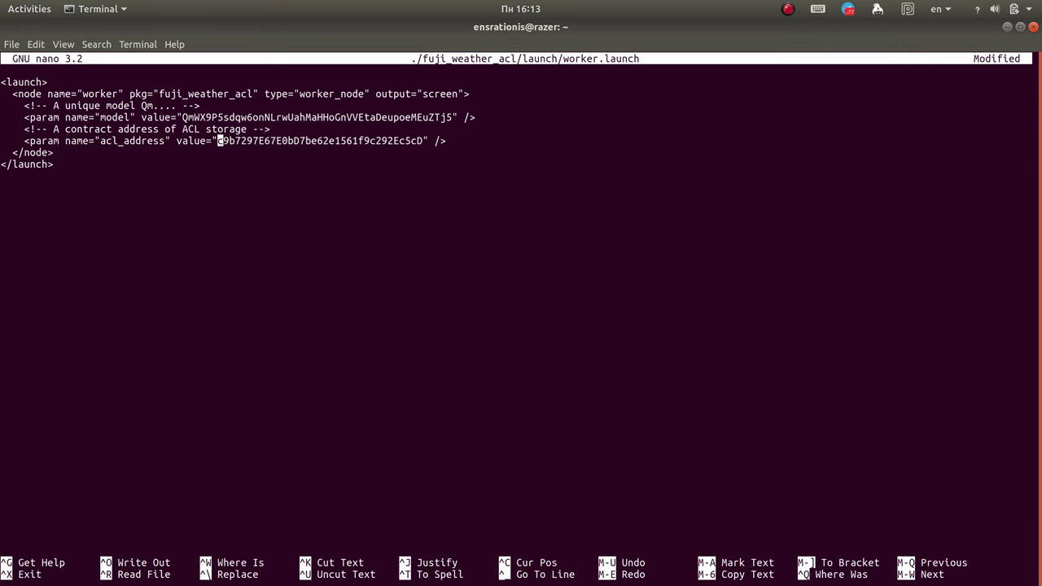
pyautogui.press('Delete')
pyautogui.press('Delete')
pyautogui.press('Delete')
pyautogui.press('Delete')
pyautogui.press('Delete')
pyautogui.press('Delete')
pyautogui.press('Delete')
pyautogui.press('Delete')
pyautogui.press('Delete')
pyautogui.press('Delete')
pyautogui.press('Delete')
pyautogui.press('Delete')
pyautogui.press('Delete')
pyautogui.press('Delete')
pyautogui.press('Delete')
pyautogui.press('Delete')
pyautogui.press('Delete')
pyautogui.press('Delete')
pyautogui.press('Delete')
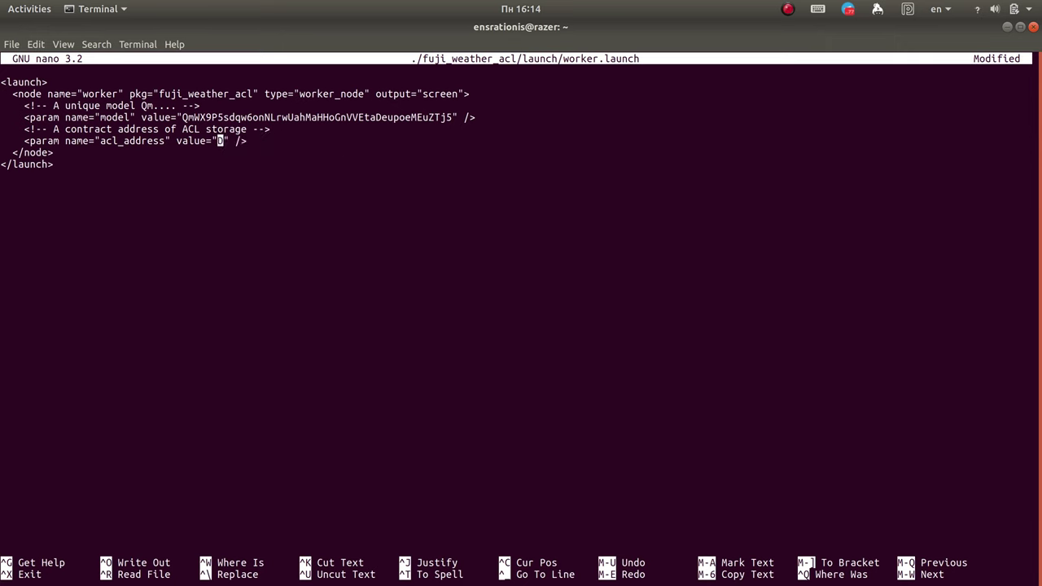
pyautogui.moveTo(2, 163)
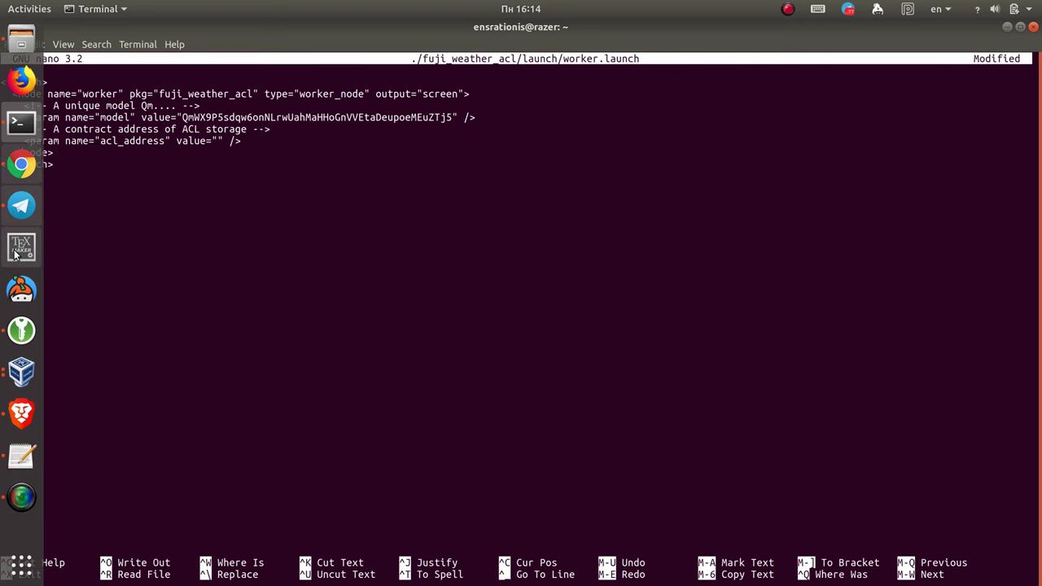
pyautogui.click(21, 456)
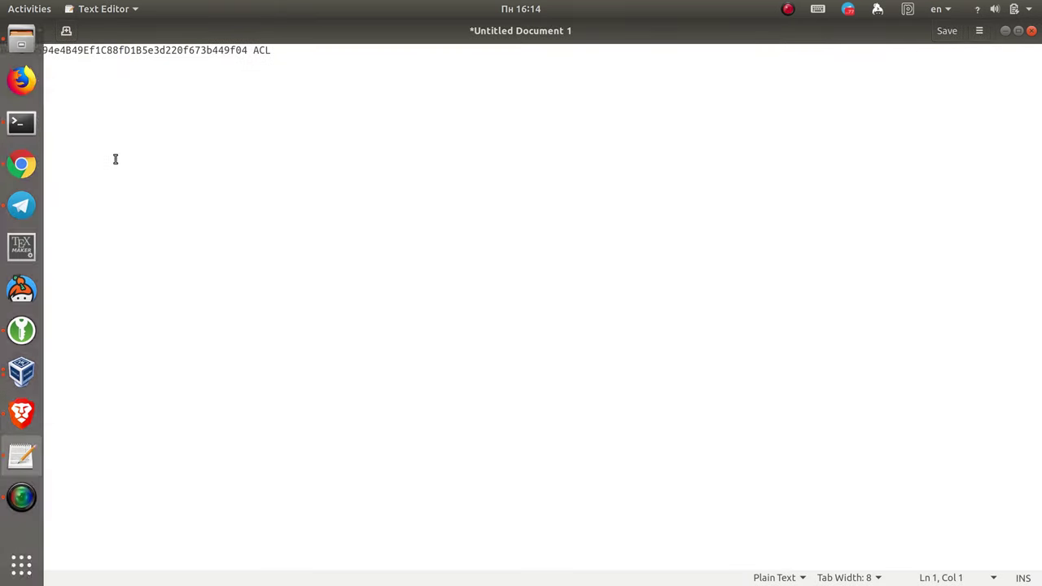
# Step: Check the saved 0x ACL address in Untitled Document 1, leaving it unchanged
pyautogui.doubleClick(109, 51)
pyautogui.moveTo(7, 313)
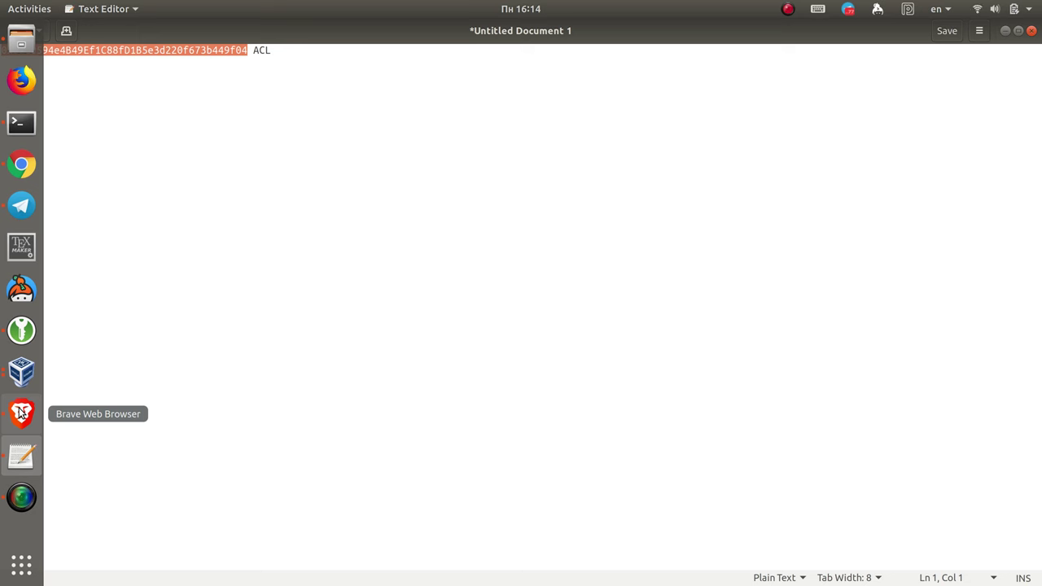
pyautogui.click(232, 51)
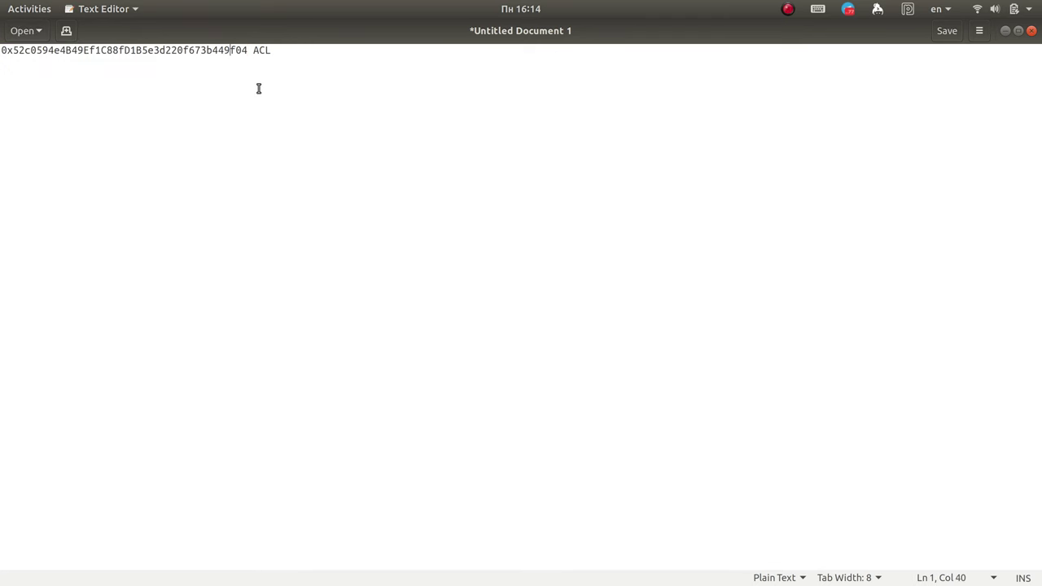
pyautogui.press('Delete')
pyautogui.write('F')
pyautogui.press('BackSpace')
pyautogui.write('f')
pyautogui.doubleClick(160, 49)
pyautogui.moveTo(2, 364)
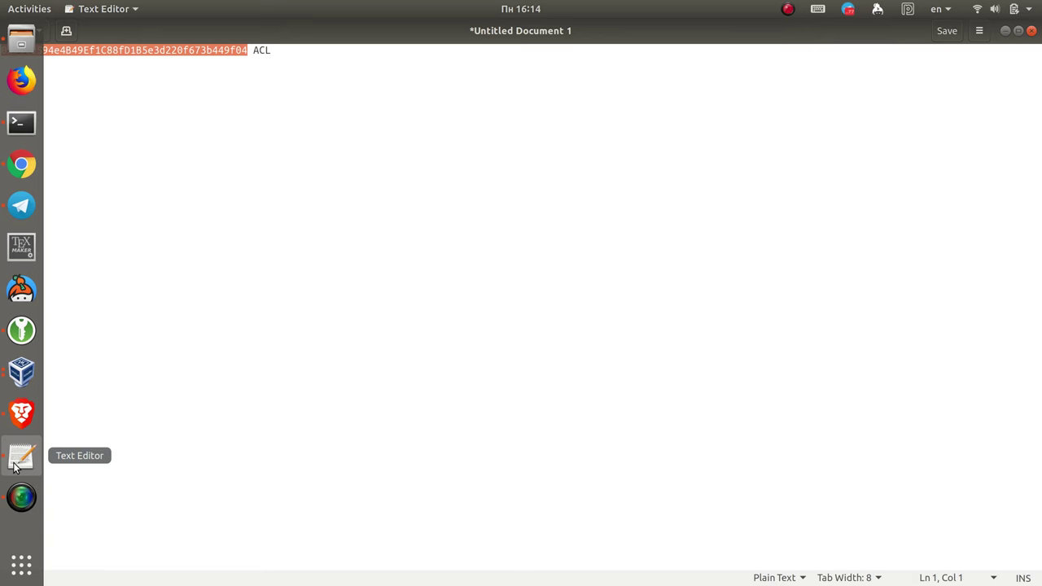
pyautogui.moveTo(1, 203)
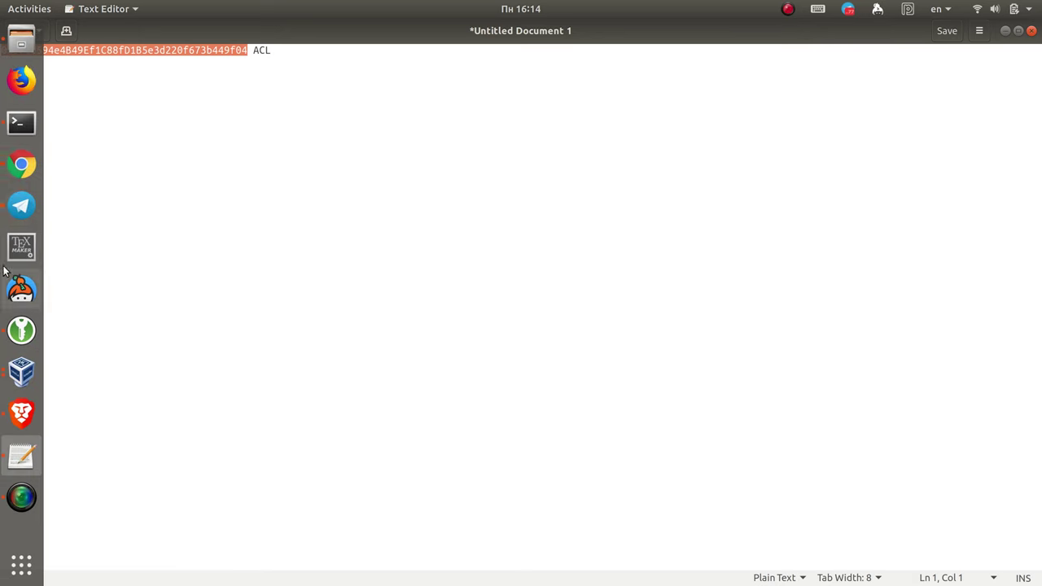
pyautogui.click(23, 163)
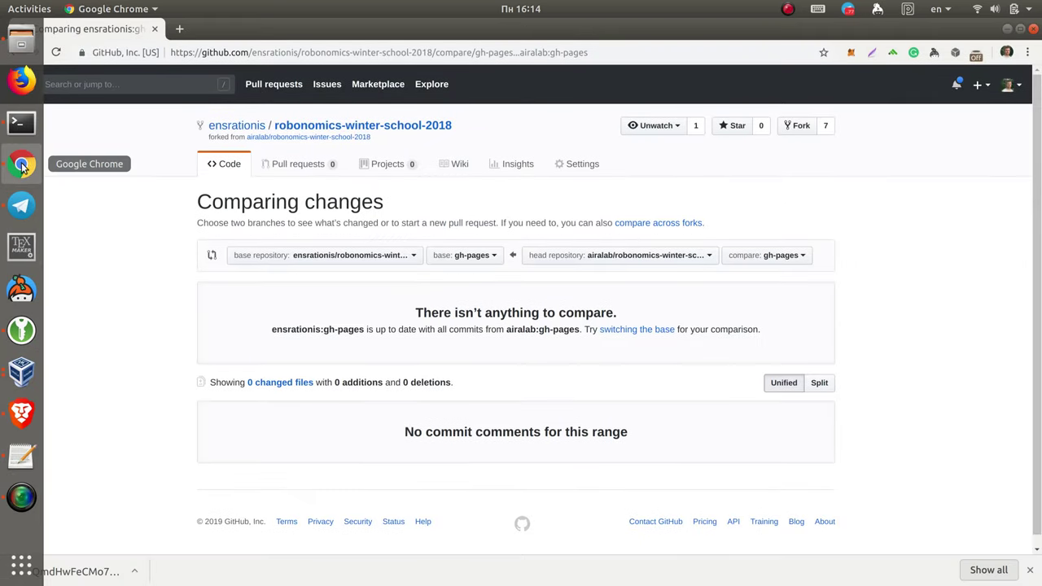
# Step: On Brave's dapp acl page, select and copy the new ACL's 0x address
pyautogui.click(21, 413)
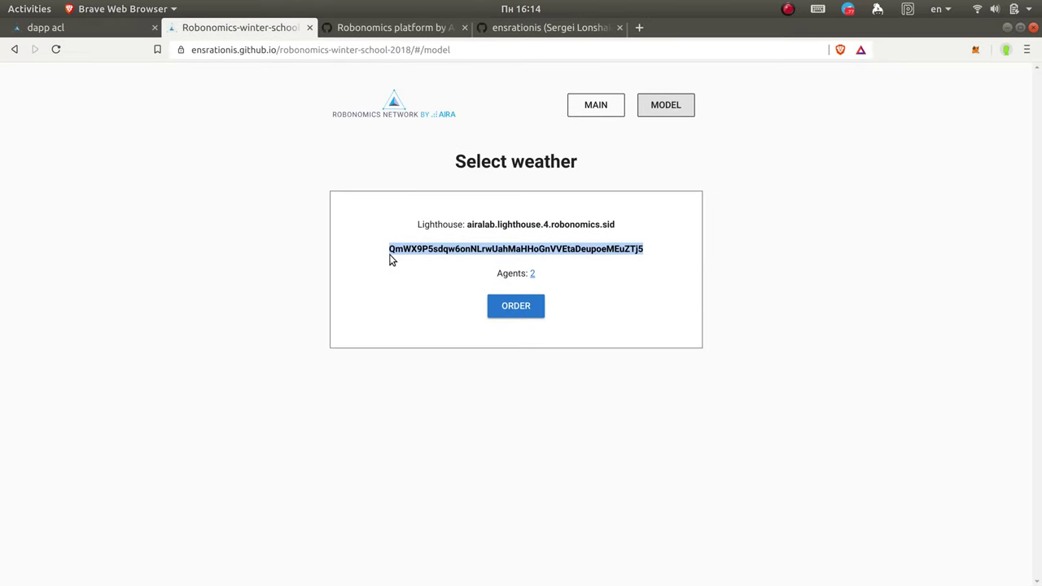
pyautogui.click(415, 242)
pyautogui.click(119, 28)
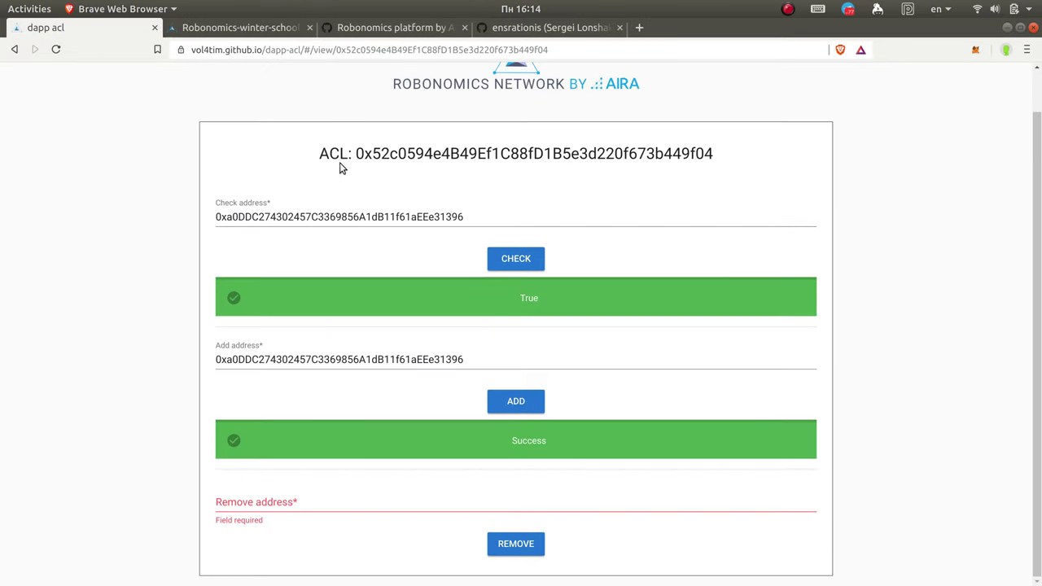
pyautogui.moveTo(365, 155); pyautogui.dragTo(757, 153)
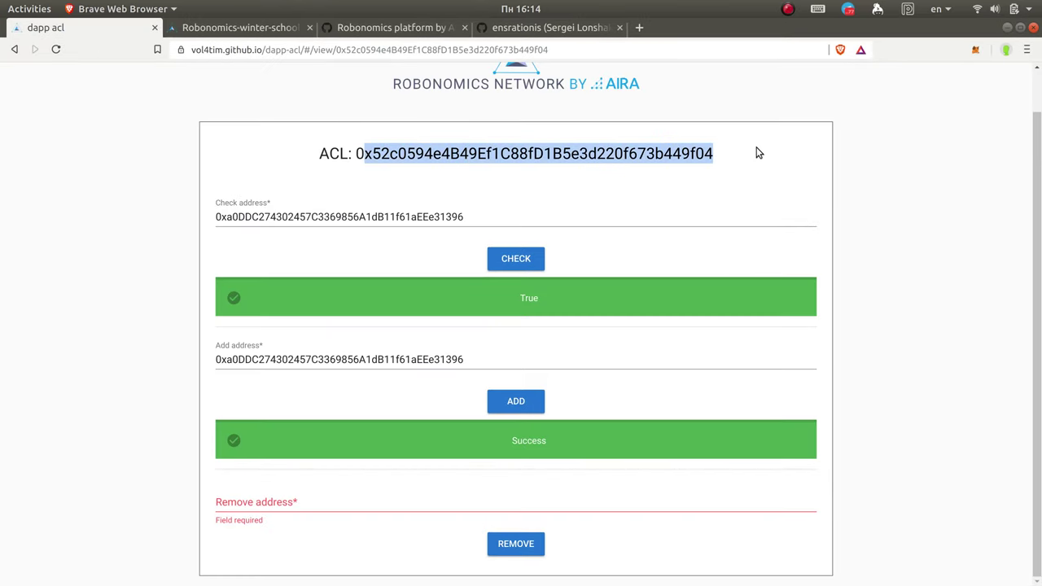
pyautogui.click(642, 195)
pyautogui.scroll(1, 586, 212)
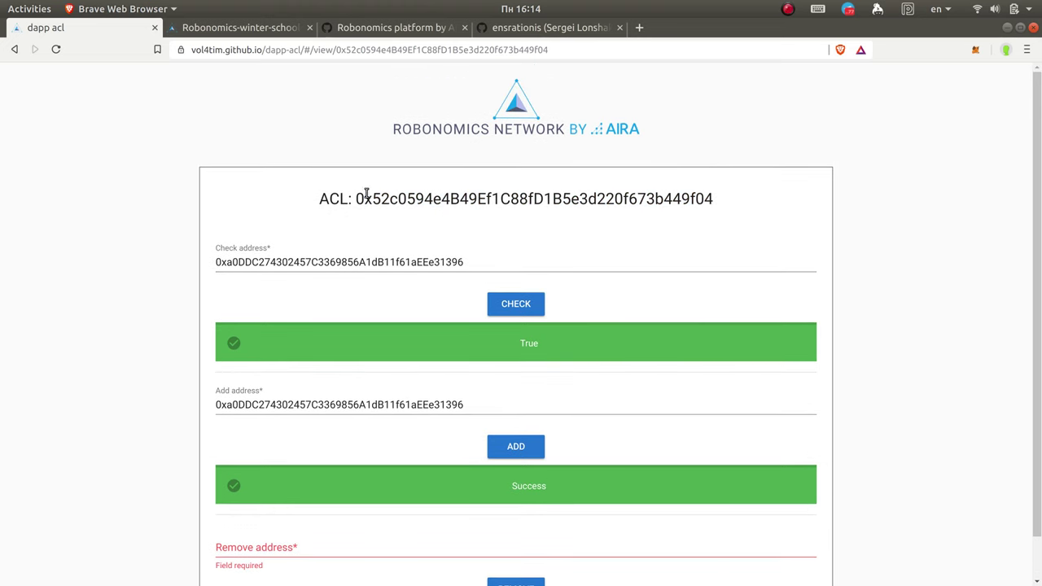
pyautogui.moveTo(359, 198); pyautogui.dragTo(714, 196)
pyautogui.click(713, 201)
pyautogui.doubleClick(424, 201)
pyautogui.press('super+c')
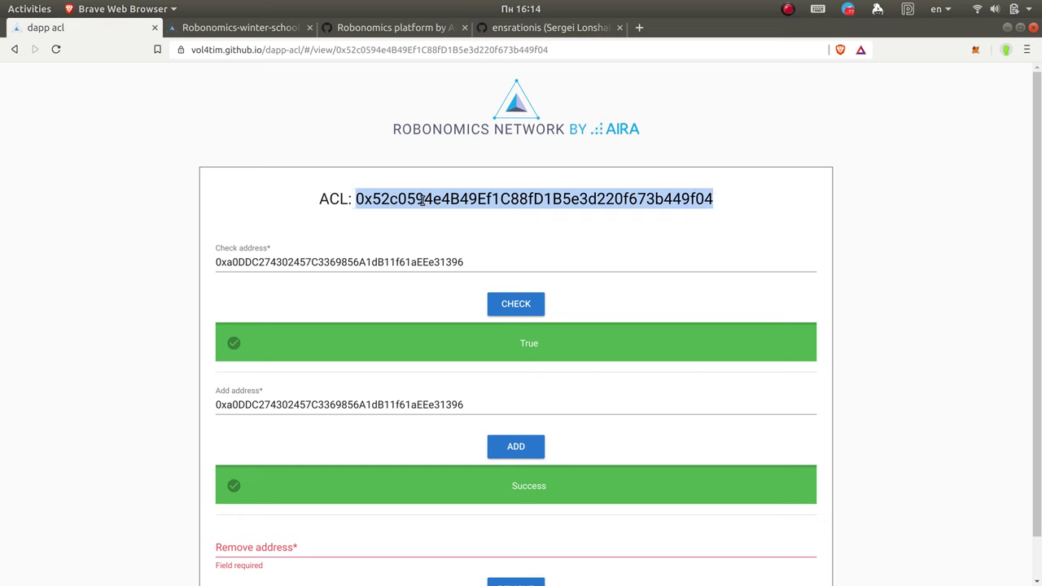
# Step: Paste 0x52c0594e4B49Ef1C88fD1B5e3d220f673b449f04 into acl_address and start saving worker.launch
pyautogui.click(21, 122)
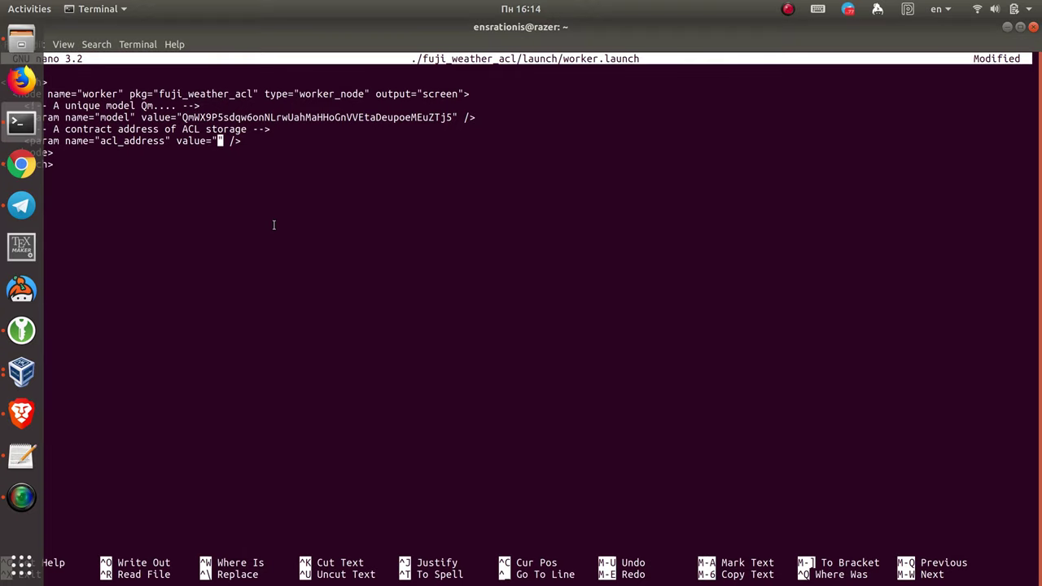
pyautogui.rightClick(219, 142)
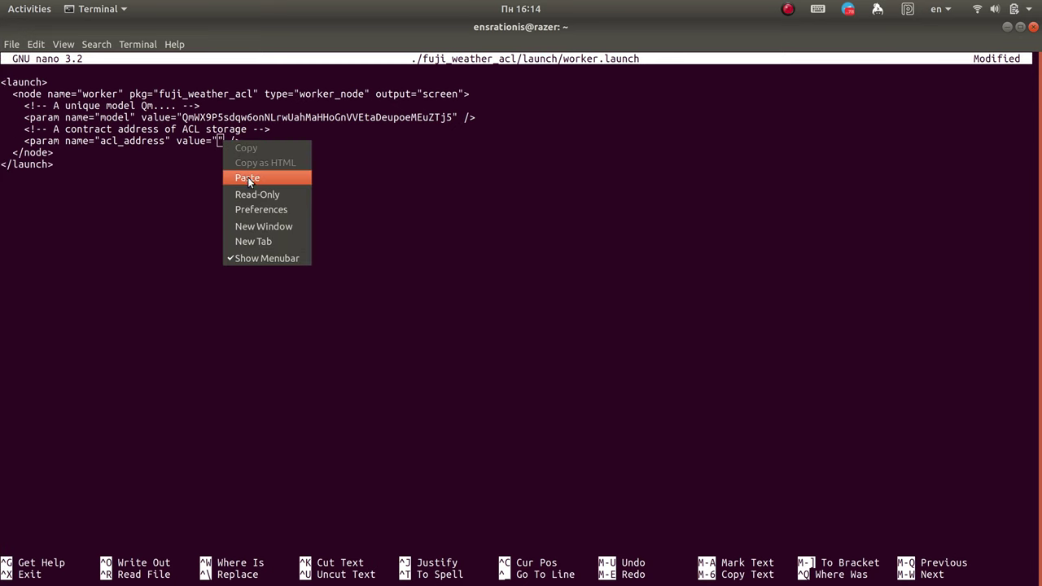
pyautogui.click(247, 177)
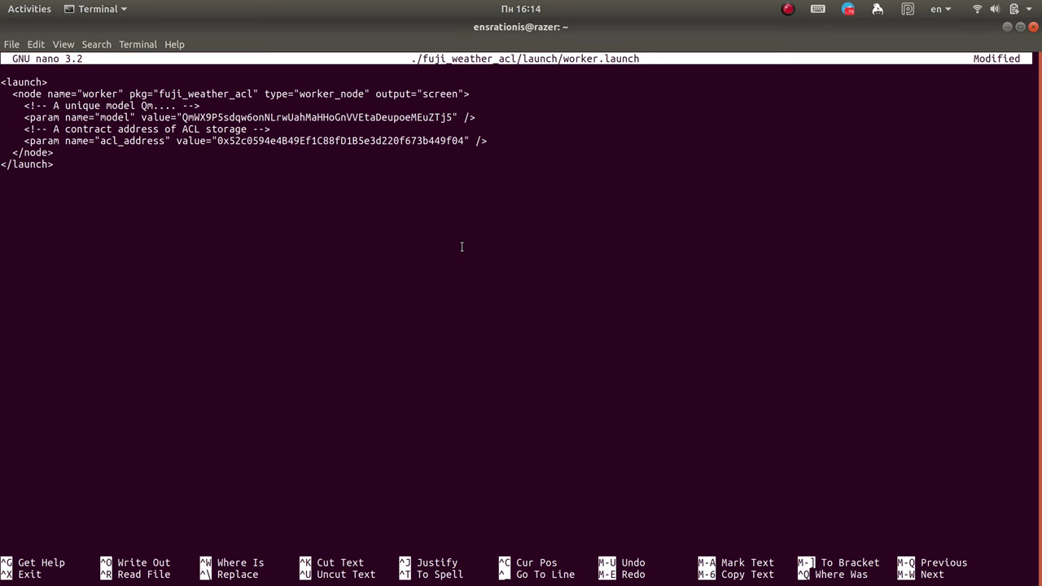
pyautogui.hotkey('ctrl', 'o')
# Step: Finish writing worker.launch, exit nano, and run nix build -f release.nix fuji_weather_acl
pyautogui.press('Return')
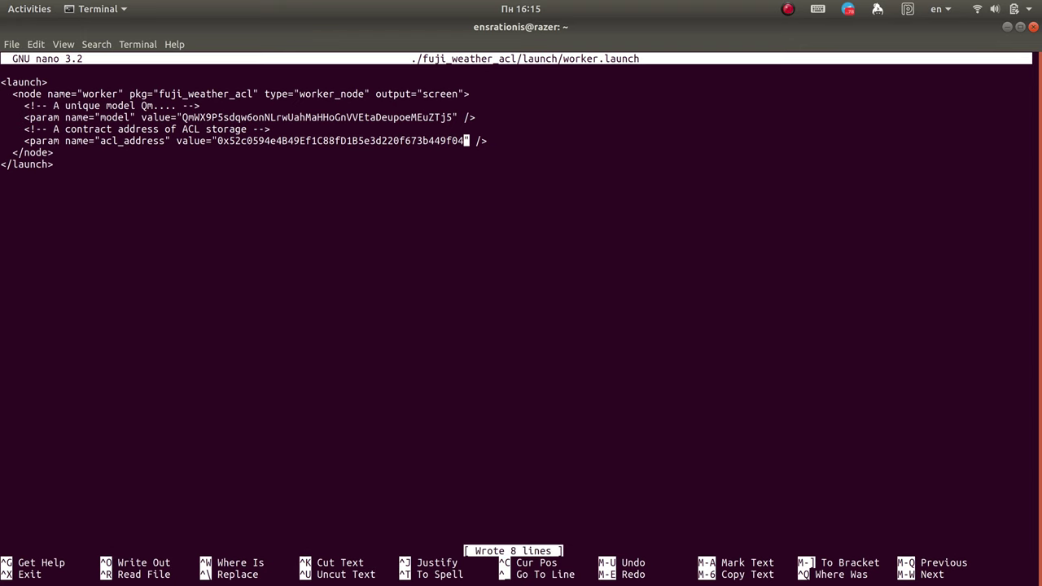
pyautogui.hotkey('ctrl', 'x')
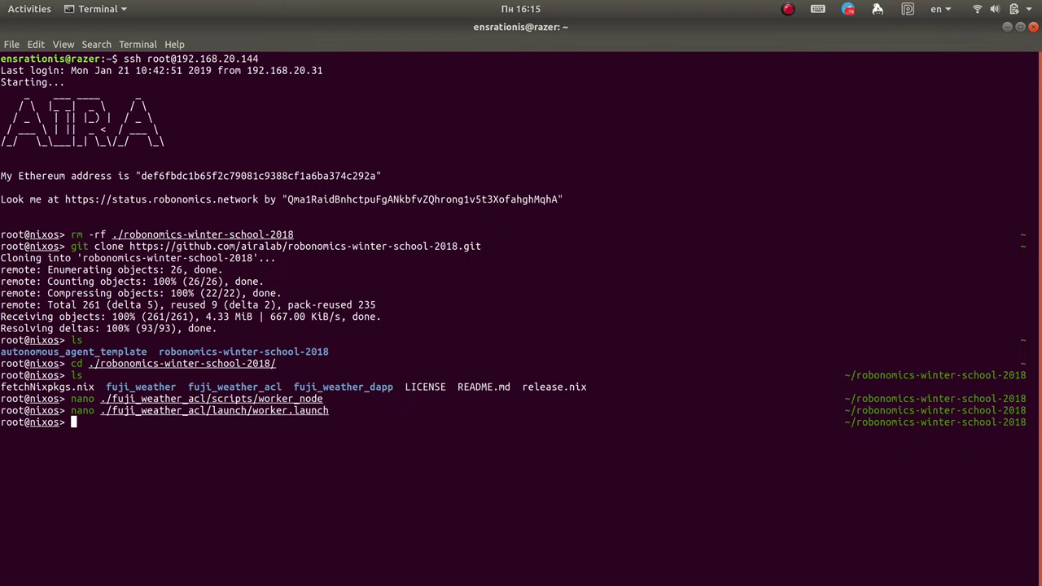
pyautogui.press('Up')
pyautogui.press('Up')
pyautogui.press('Up')
pyautogui.press('Up')
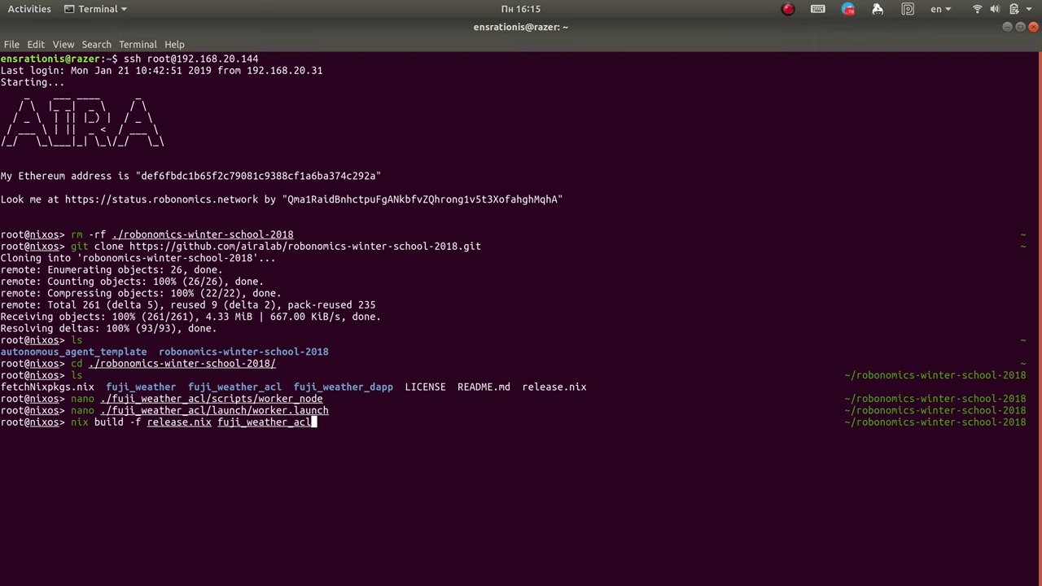
pyautogui.press('Return')
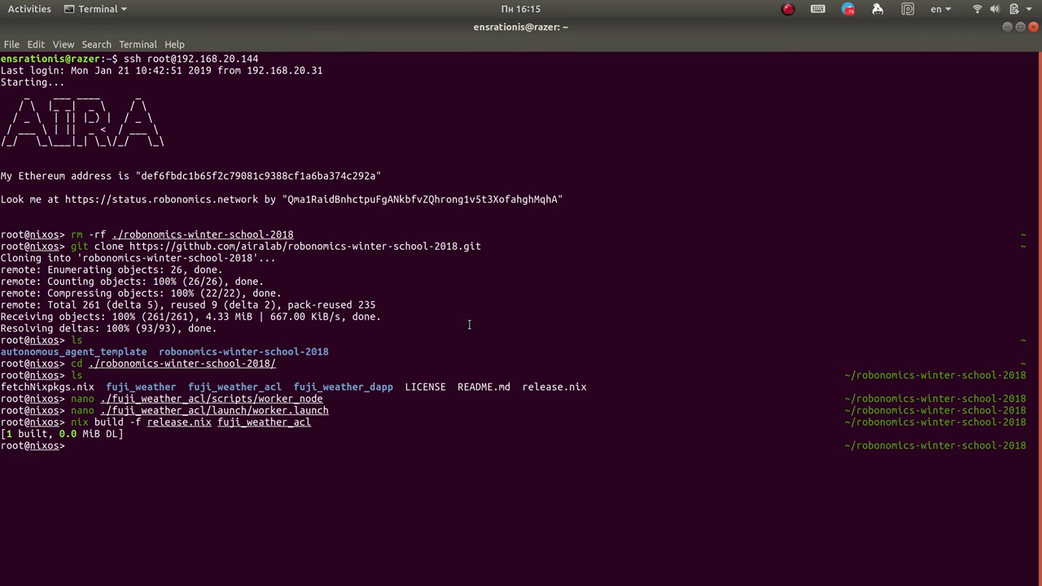
# Step: Load the build environment with 'source ./result/setup.zsh'
pyautogui.write('source')
pyautogui.press('Right')
pyautogui.press('Return')
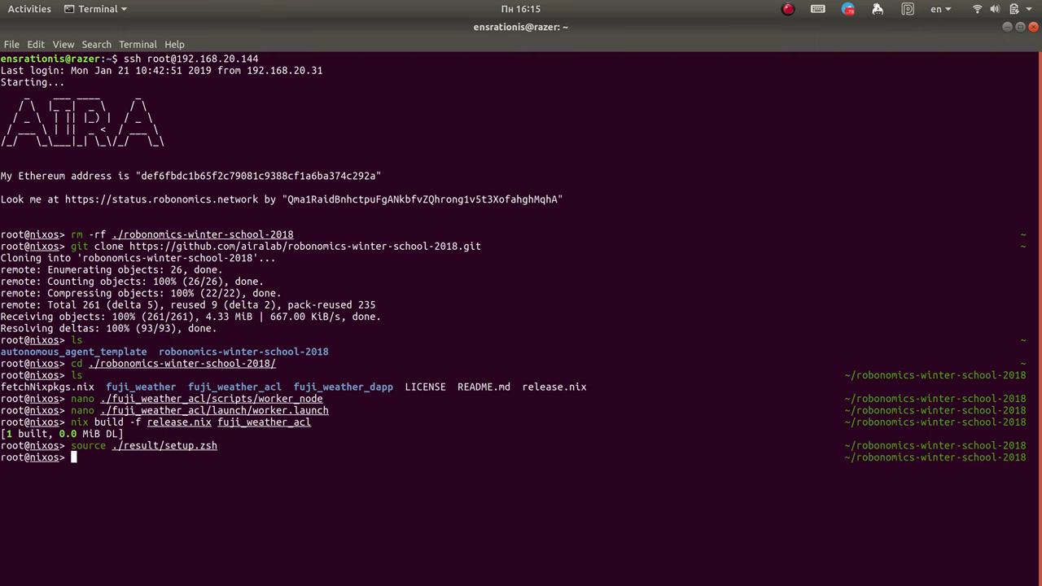
# Step: Launch the worker with 'roslaunch fuji_weather_acl worker.launch'
pyautogui.write('ross')
pyautogui.press('Right')
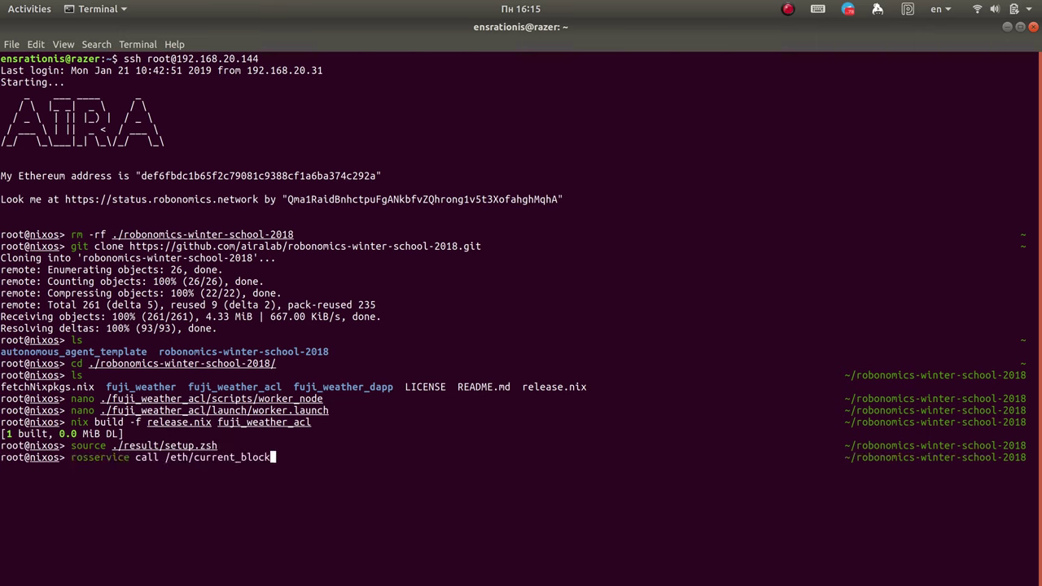
pyautogui.press('BackSpace')
pyautogui.press('BackSpace')
pyautogui.press('BackSpace')
pyautogui.press('BackSpace')
pyautogui.press('BackSpace')
pyautogui.press('BackSpace')
pyautogui.press('BackSpace')
pyautogui.press('BackSpace')
pyautogui.press('BackSpace')
pyautogui.press('BackSpace')
pyautogui.press('BackSpace')
pyautogui.press('BackSpace')
pyautogui.press('BackSpace')
pyautogui.press('BackSpace')
pyautogui.press('BackSpace')
pyautogui.press('BackSpace')
pyautogui.press('BackSpace')
pyautogui.press('BackSpace')
pyautogui.press('BackSpace')
pyautogui.press('BackSpace')
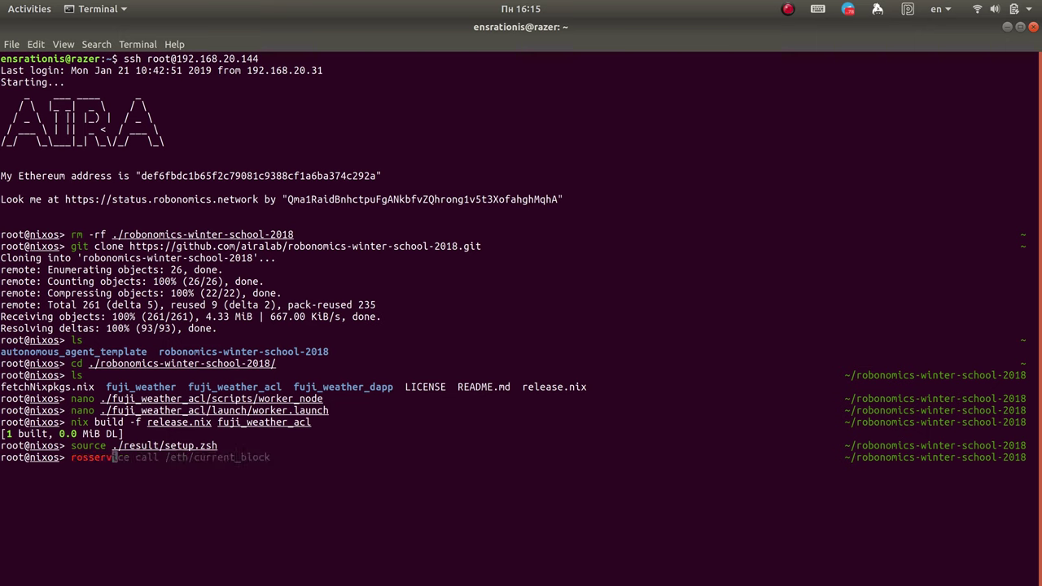
pyautogui.write('launch')
pyautogui.press('Right')
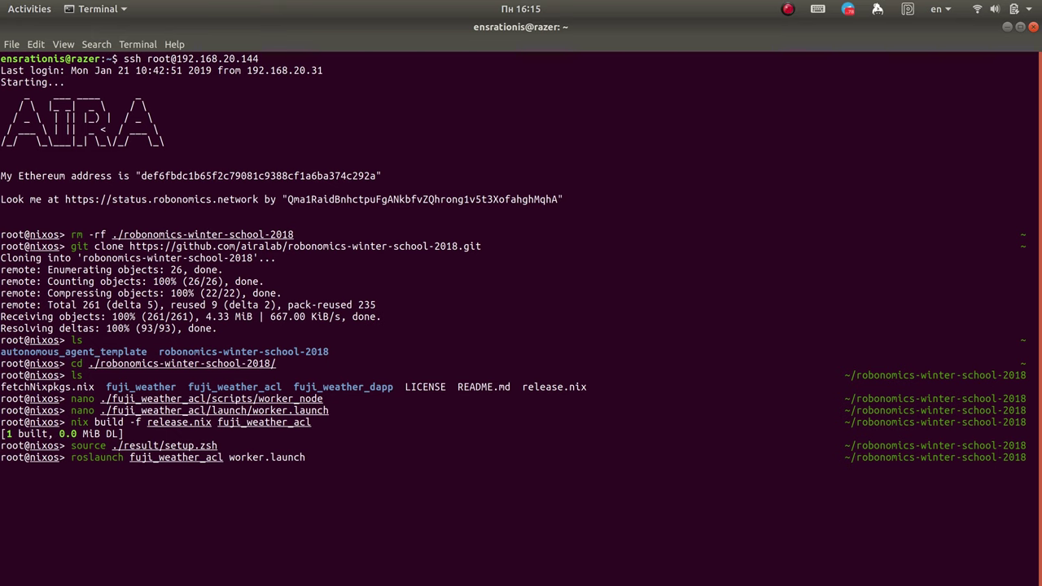
pyautogui.press('Return')
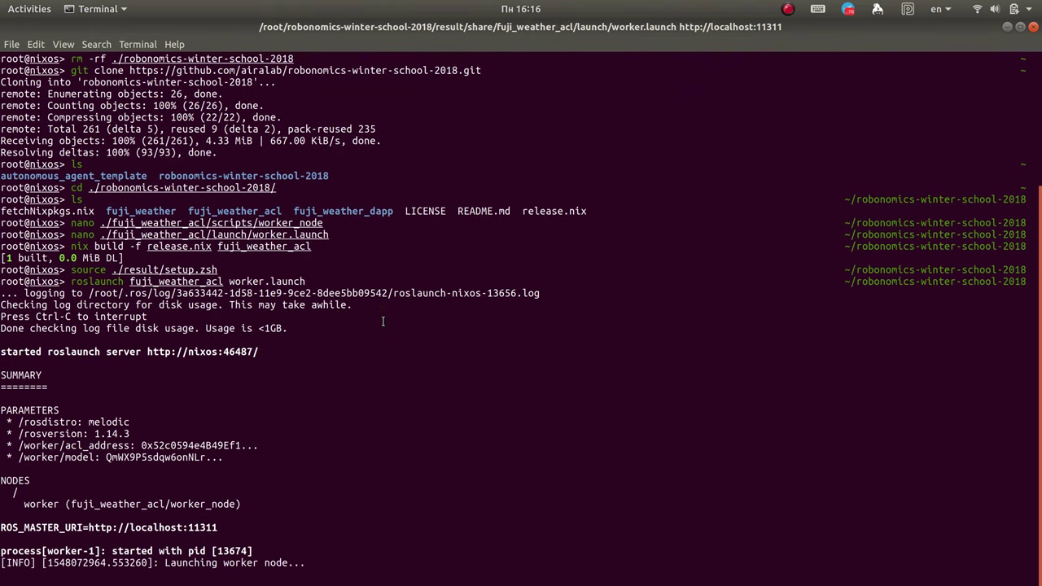
# Step: Confirm the 'Worker node launched' log line, then bring Brave forward
pyautogui.moveTo(293, 573); pyautogui.dragTo(145, 563)
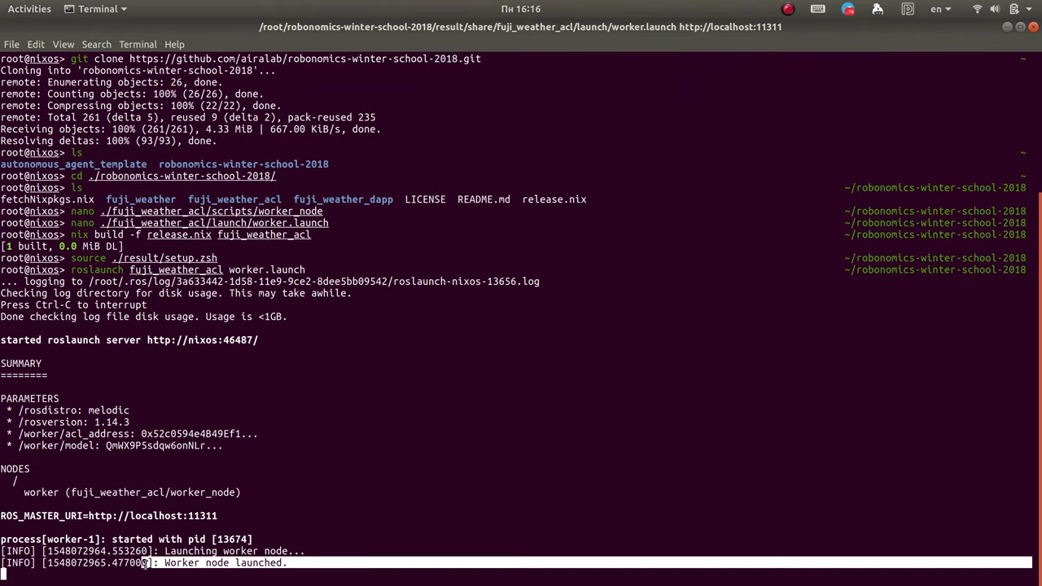
pyautogui.click(145, 563)
pyautogui.moveTo(2, 219)
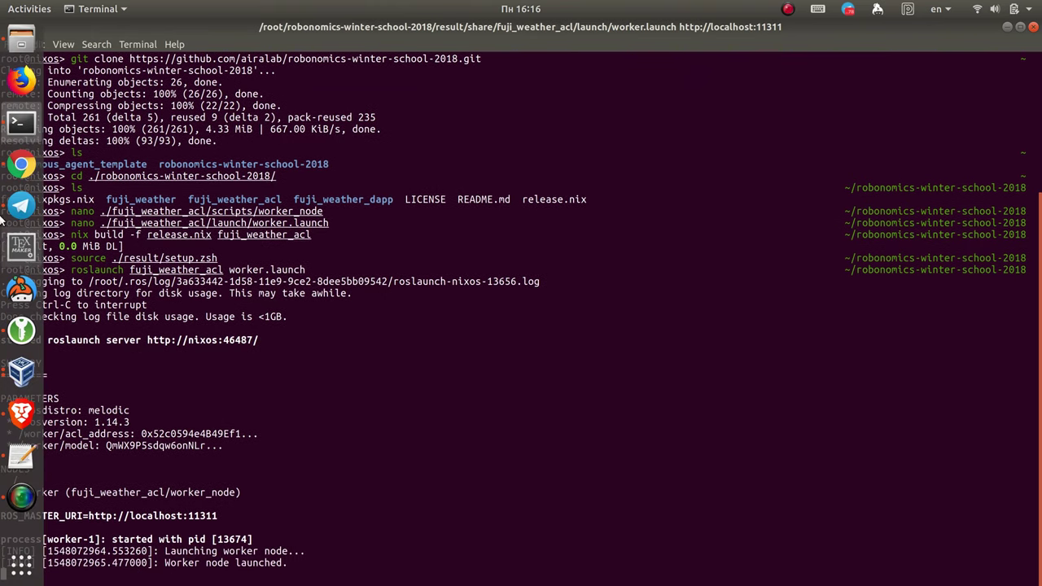
pyautogui.click(21, 413)
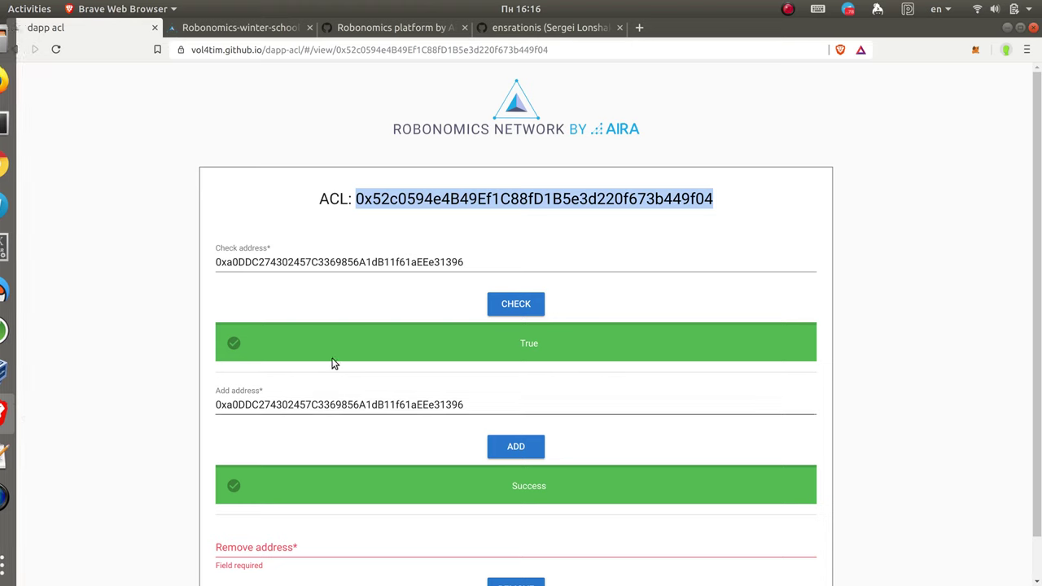
# Step: Order weather from the lighthouse on the Select weather page and sign the MetaMask request
pyautogui.click(282, 35)
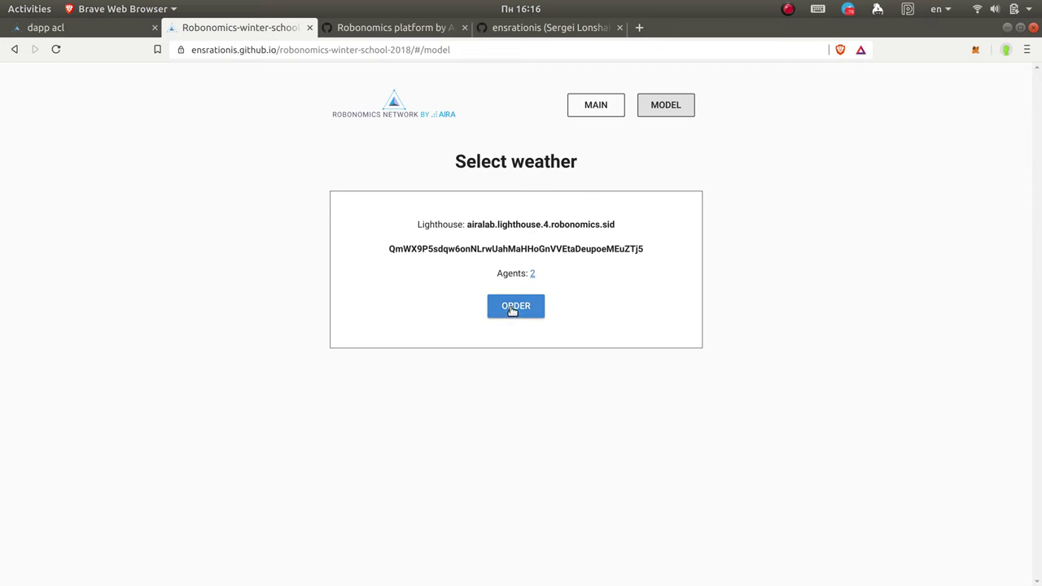
pyautogui.moveTo(652, 248); pyautogui.dragTo(343, 255)
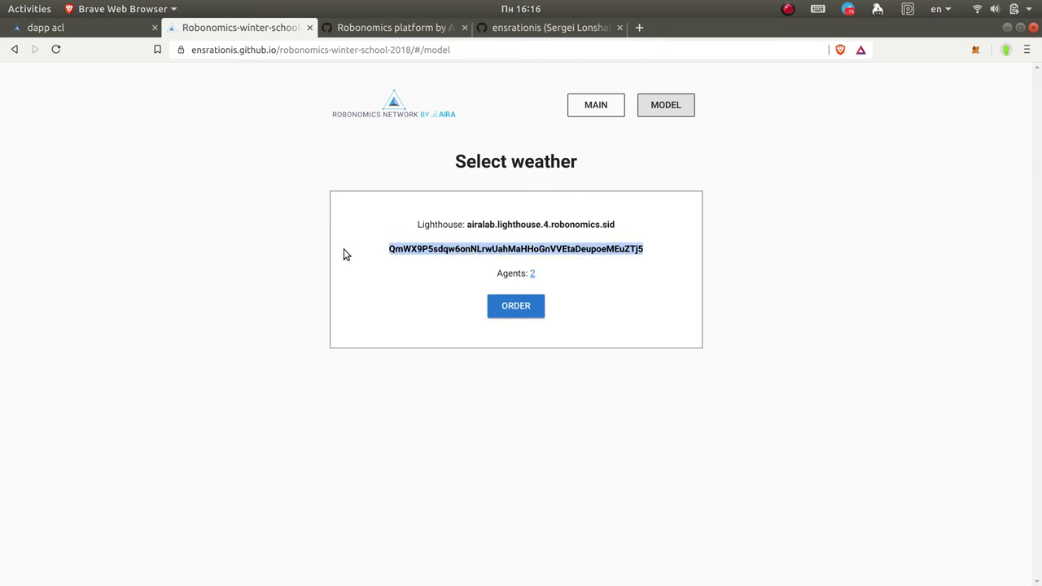
pyautogui.click(533, 308)
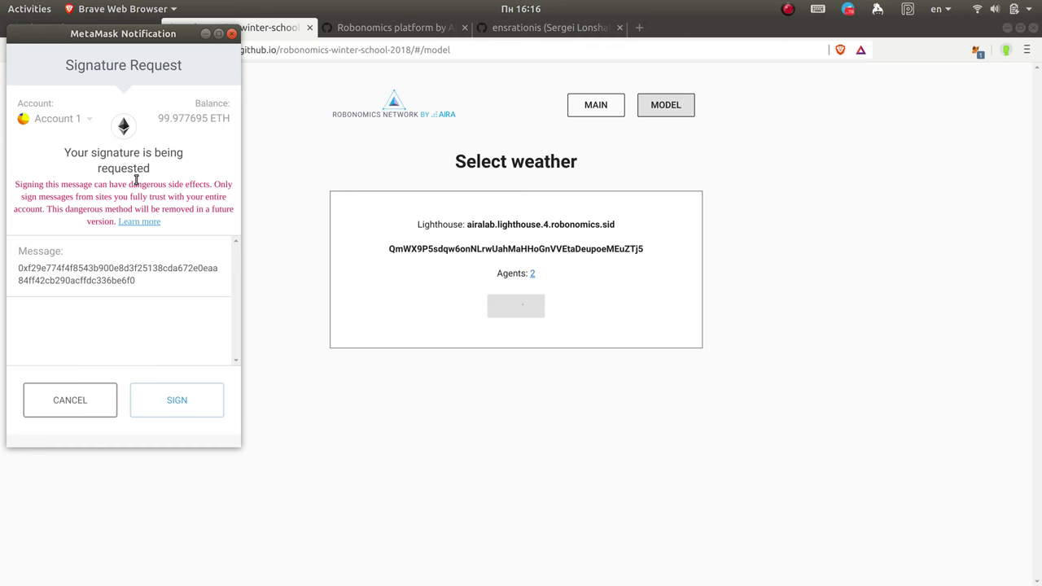
pyautogui.click(159, 399)
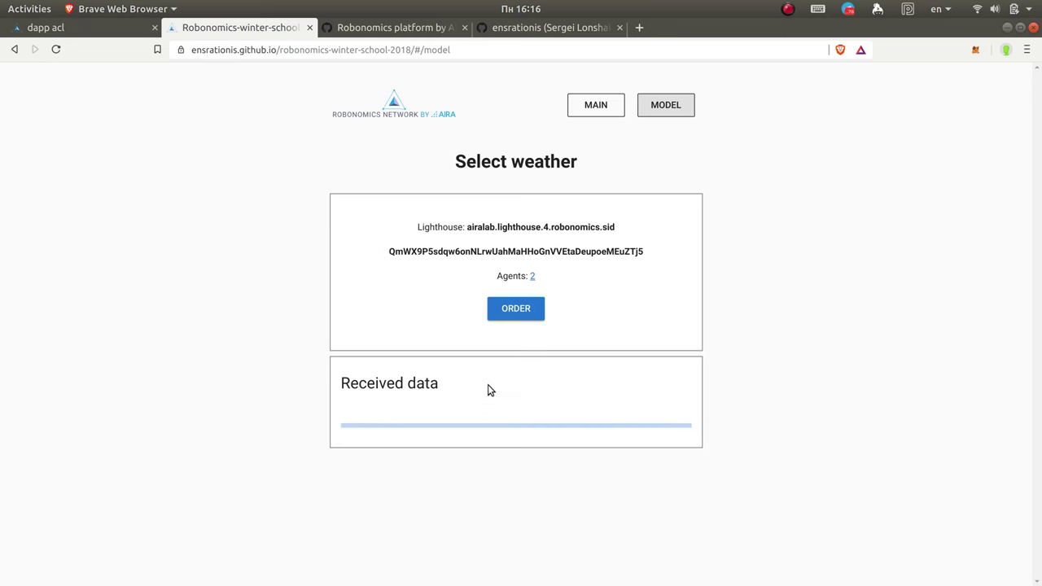
pyautogui.moveTo(4, 353)
pyautogui.click(14, 124)
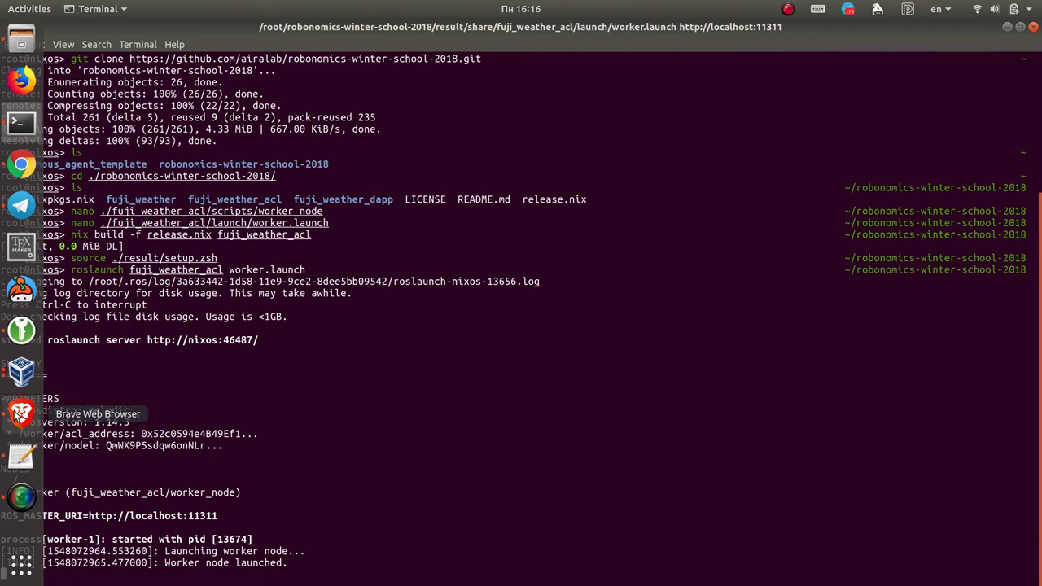
# Step: Check the worker's terminal output, then return to the Select weather page
pyautogui.click(17, 415)
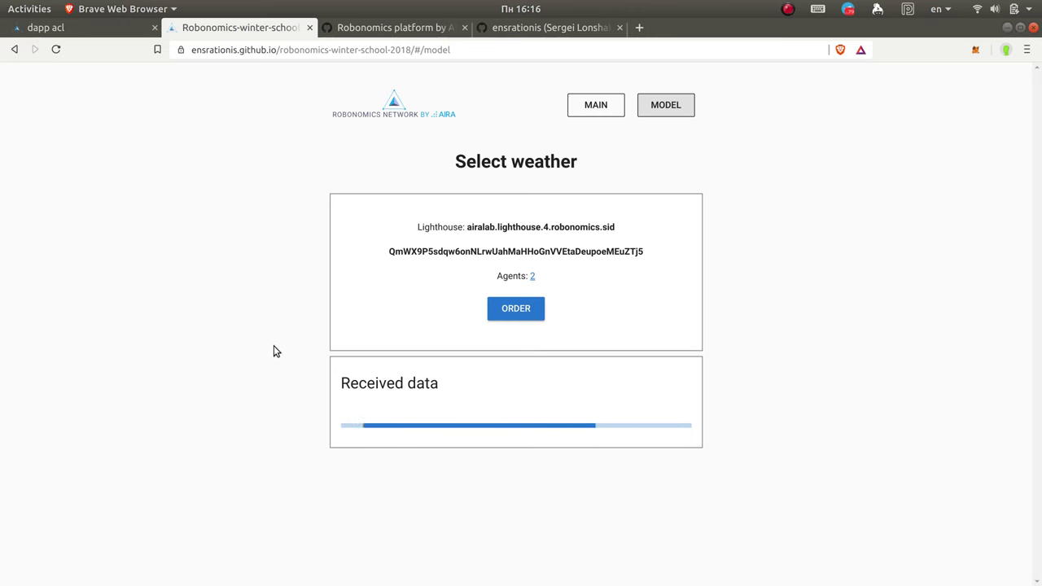
pyautogui.moveTo(1, 342)
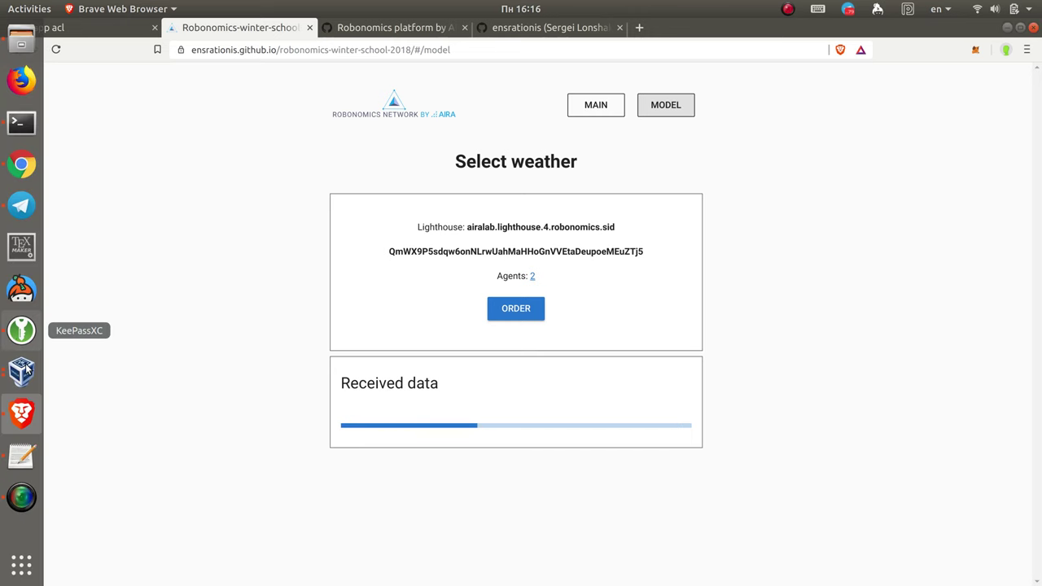
pyautogui.click(22, 123)
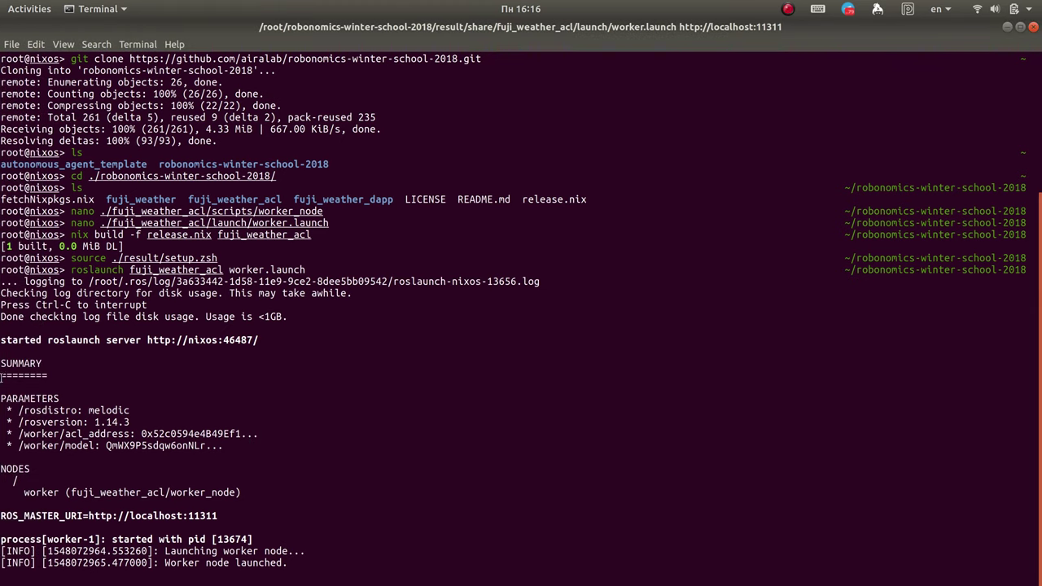
pyautogui.moveTo(2, 376)
pyautogui.click(22, 413)
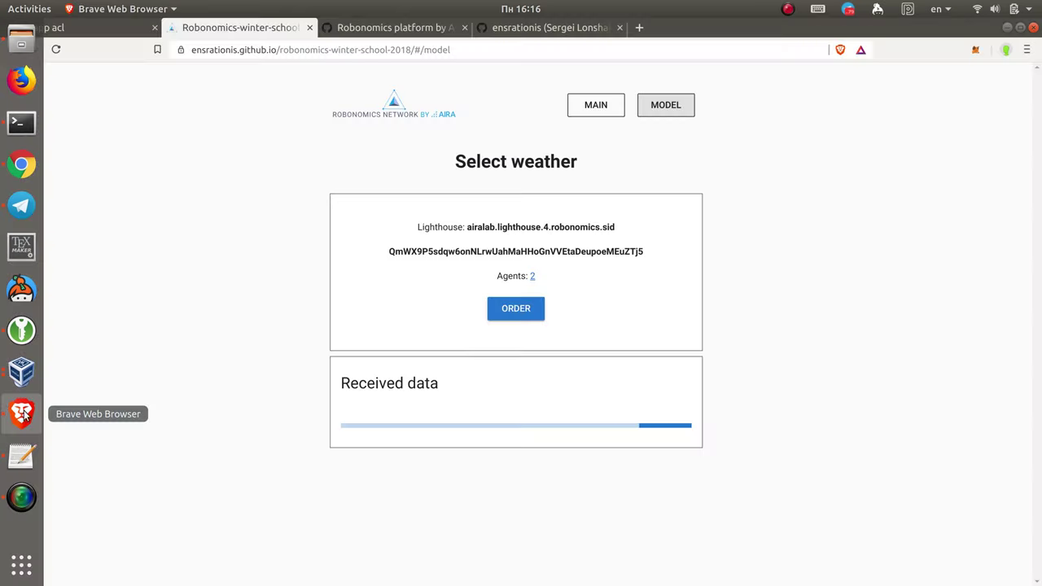
# Step: Place a second weather order, sign it in MetaMask, and check the worker's output
pyautogui.click(513, 312)
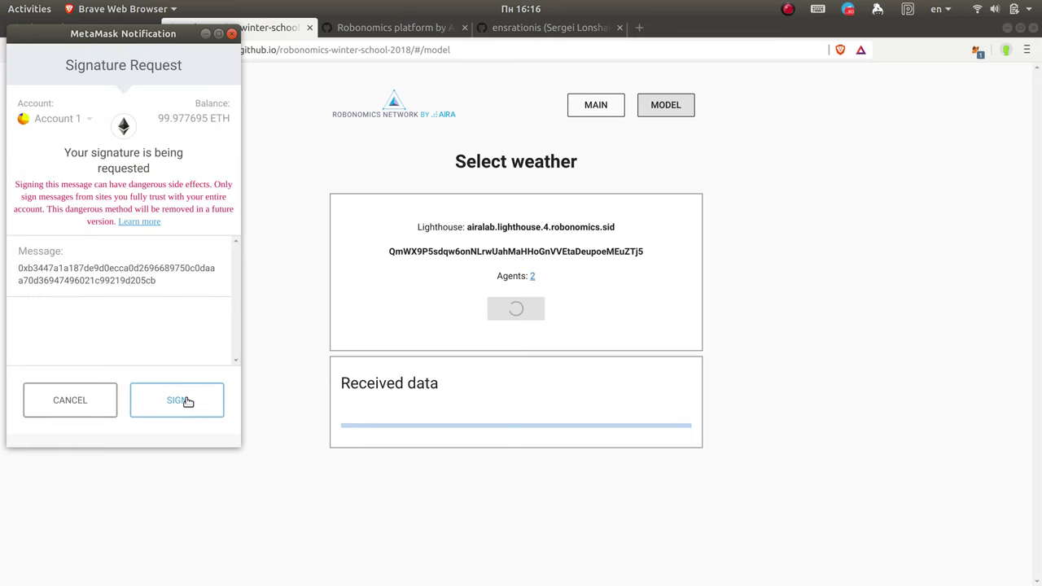
pyautogui.click(187, 401)
pyautogui.moveTo(1, 397)
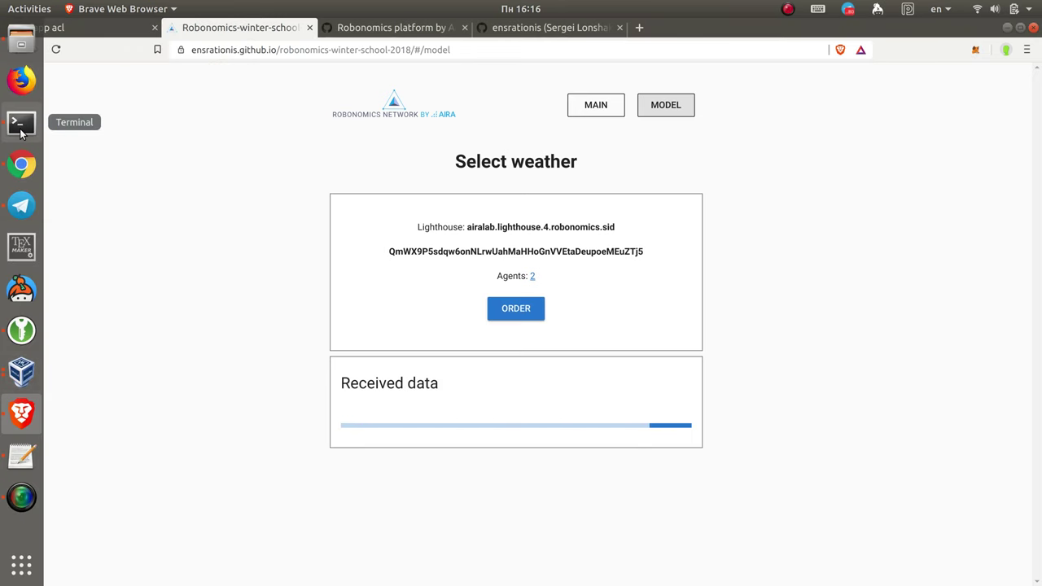
pyautogui.click(20, 126)
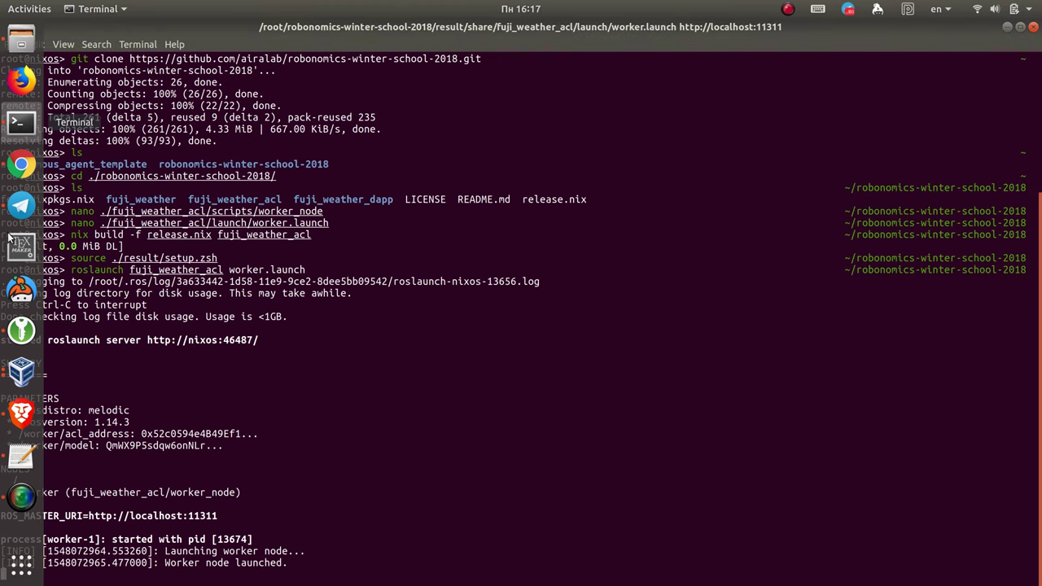
pyautogui.click(20, 413)
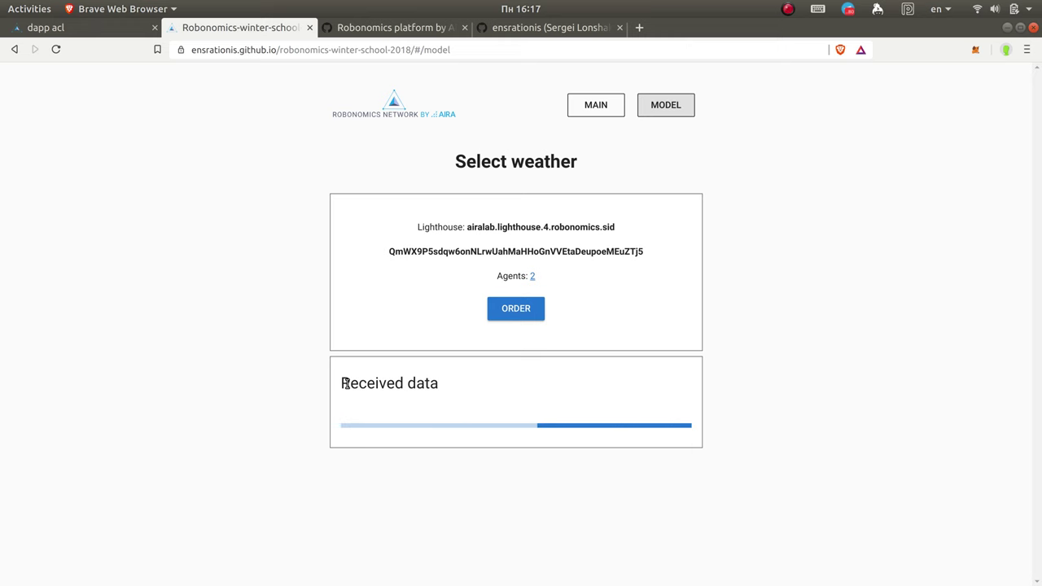
# Step: Reload the Select weather page with F5 and order weather again
pyautogui.press('F5')
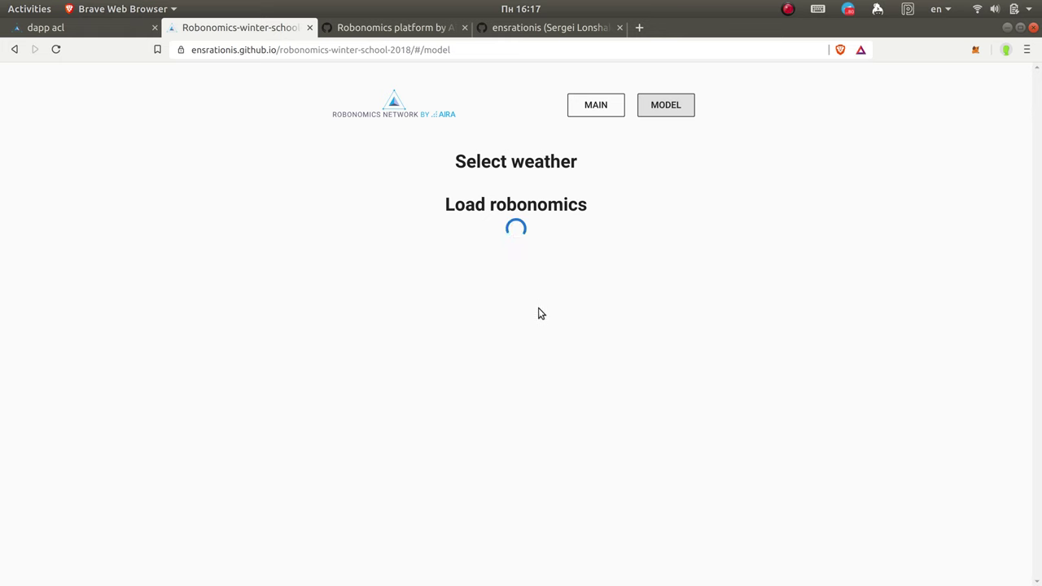
pyautogui.click(523, 309)
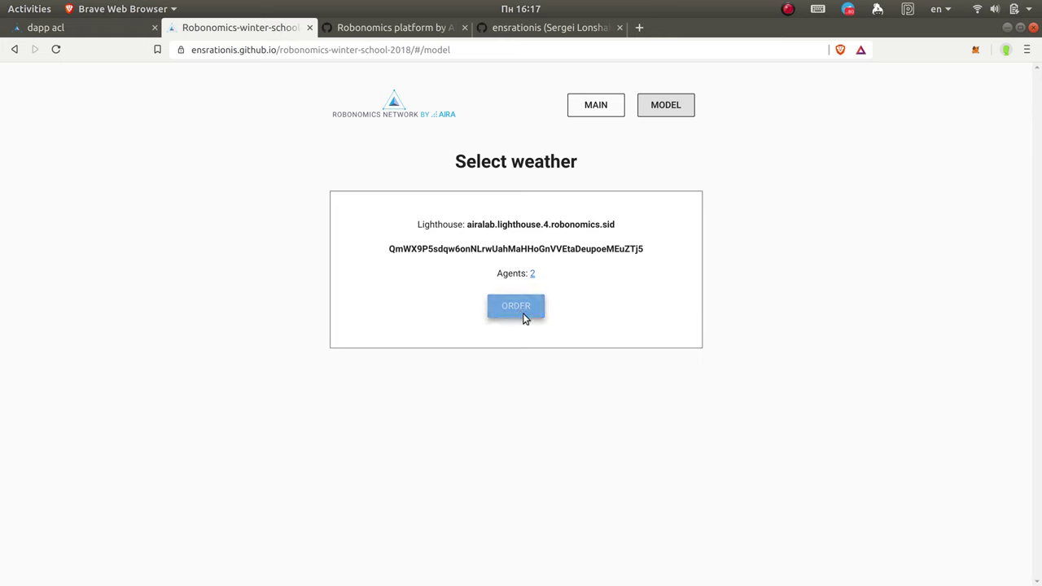